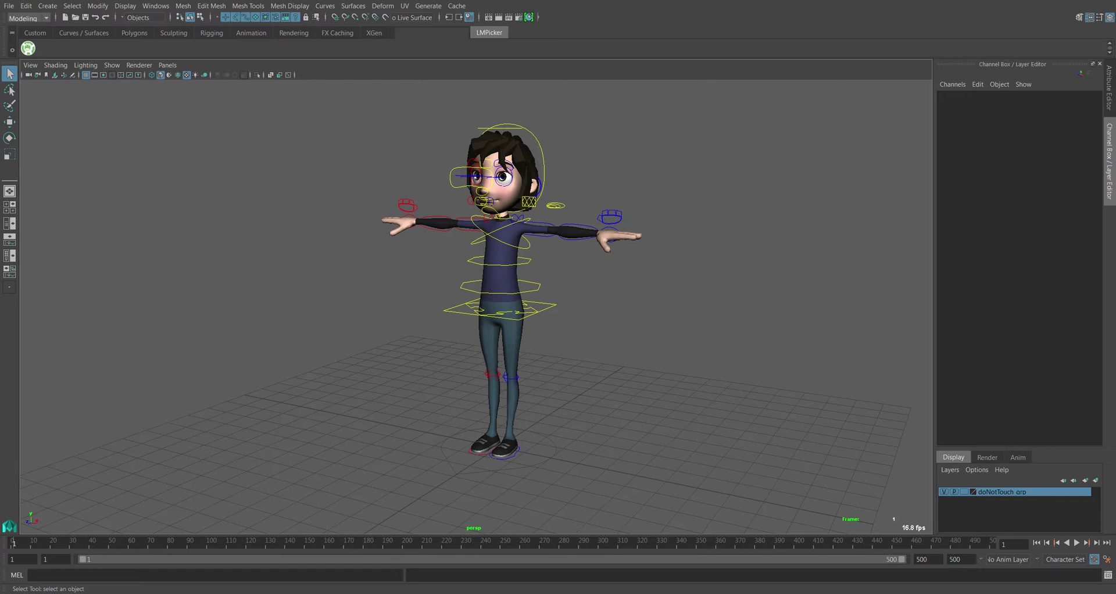
Open the LMpicker Control Definition Window for the character rig.
alt+drag(400, 273, 412, 294)
alt+middle_drag(412, 294, 449, 303)
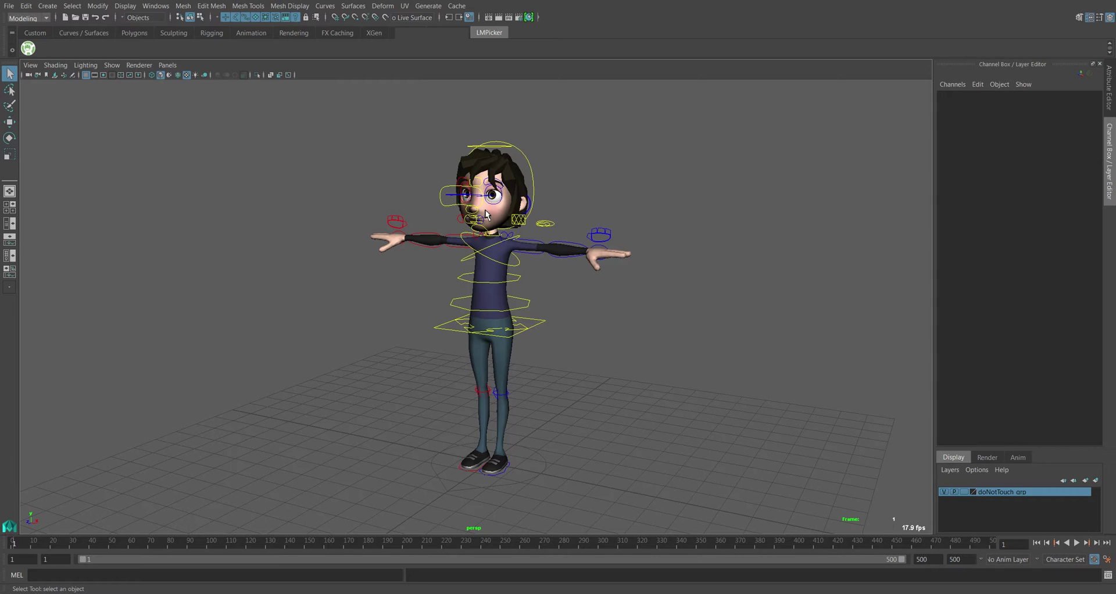
alt+drag(312, 208, 434, 227)
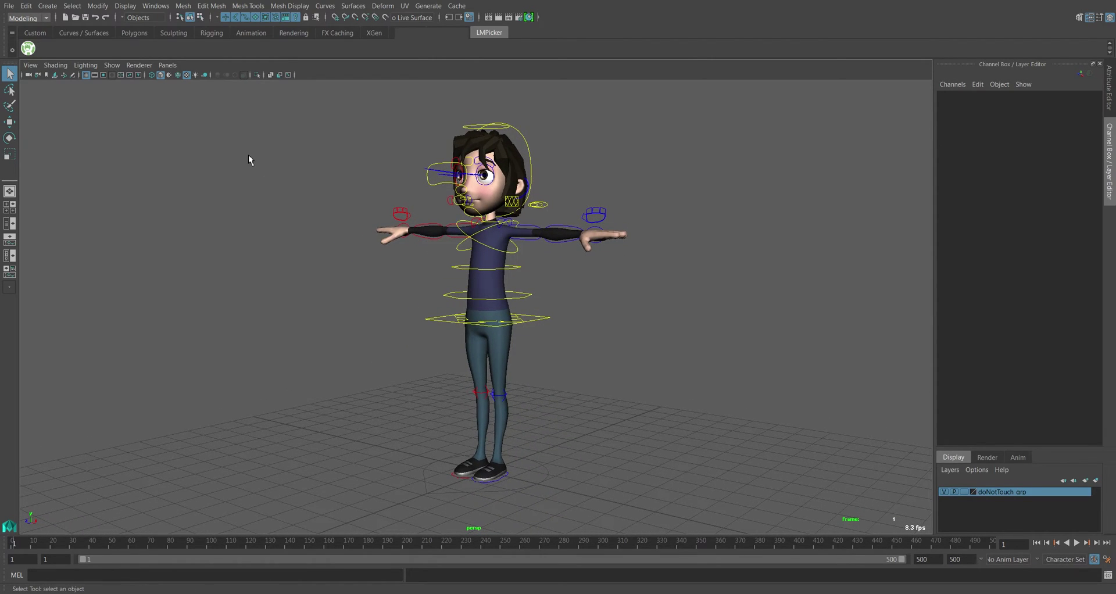
scroll(341, 232, up, 3)
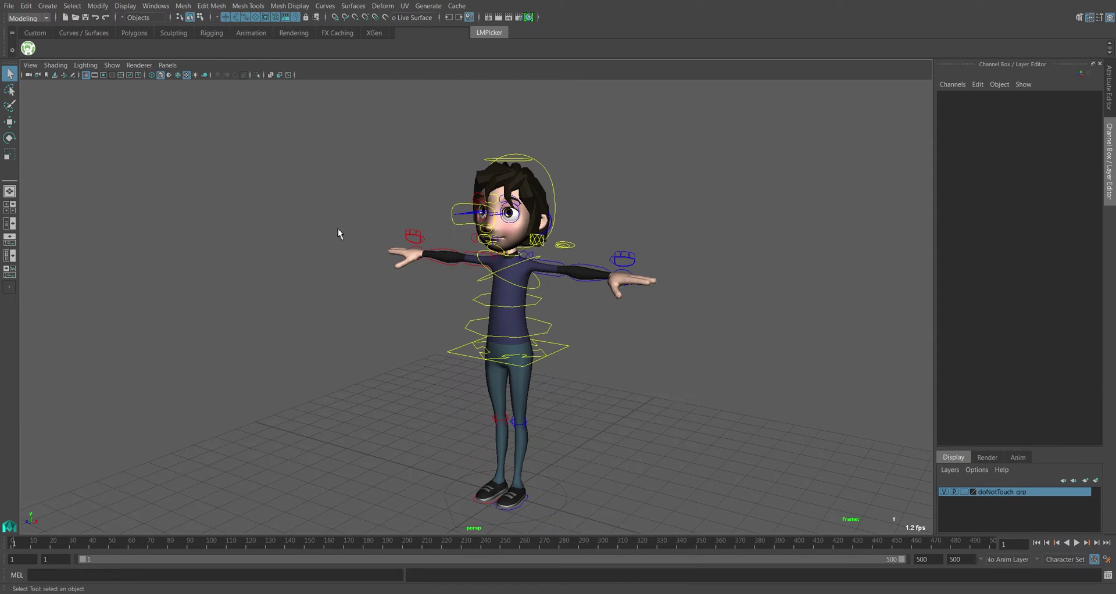
alt+middle_drag(471, 234, 465, 225)
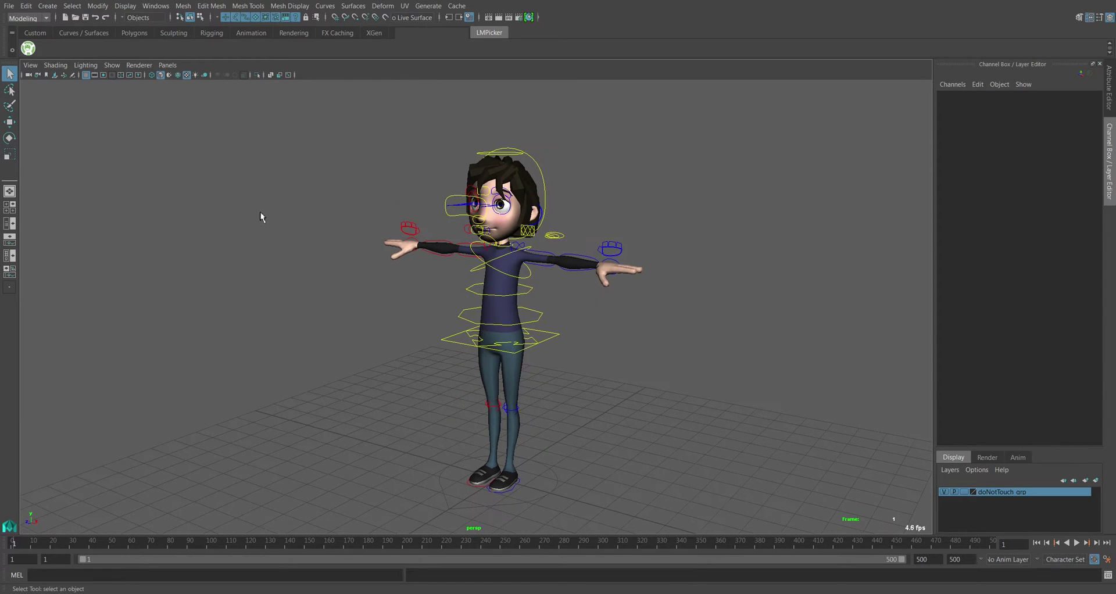
click(27, 51)
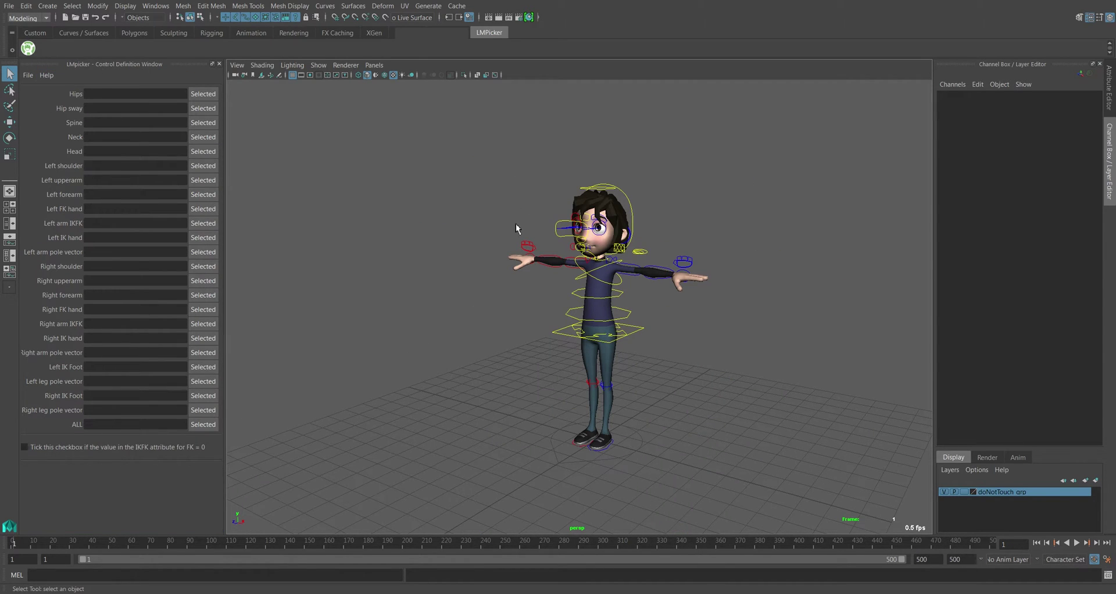
Assign the character's body_control curve around the waist as the Hips control.
scroll(375, 243, up, 3)
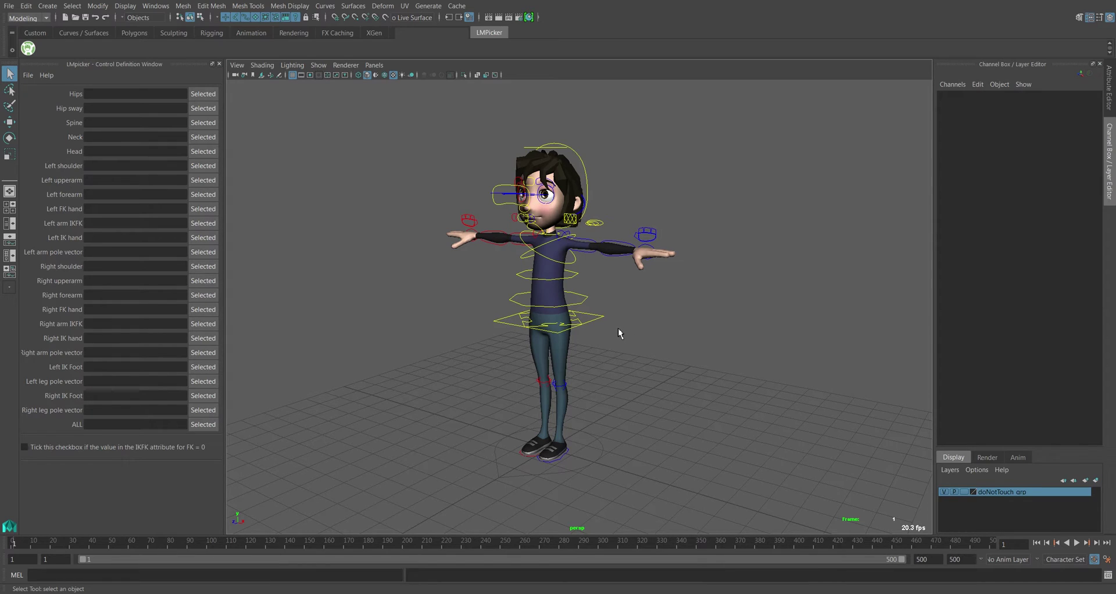
click(602, 323)
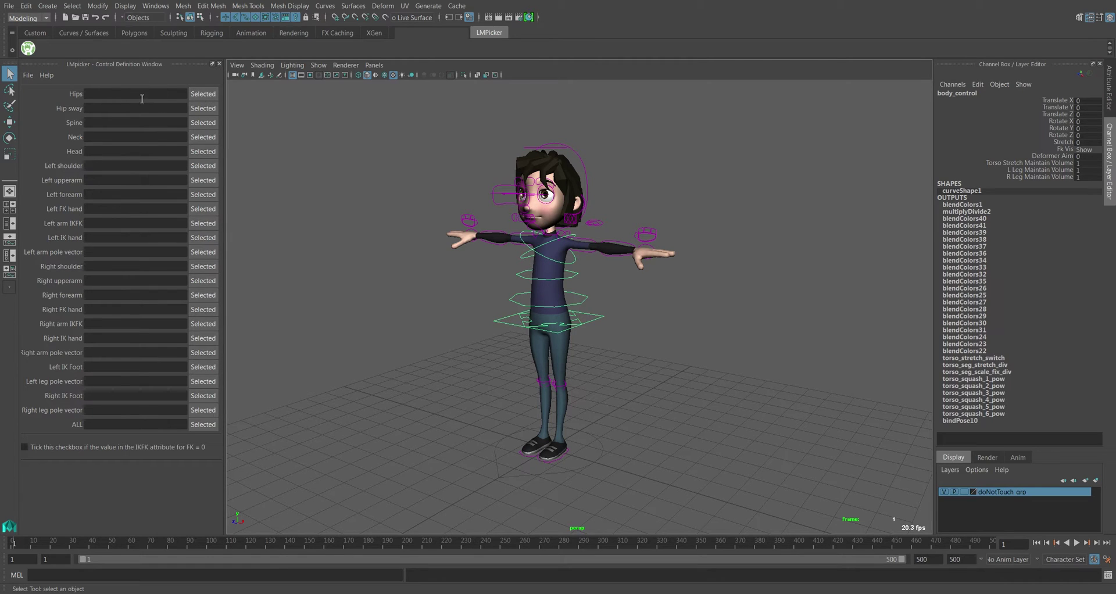
click(204, 94)
Assign hip_IK_control as the Hip sway control, trying out a rotation on it and undoing that first.
click(572, 318)
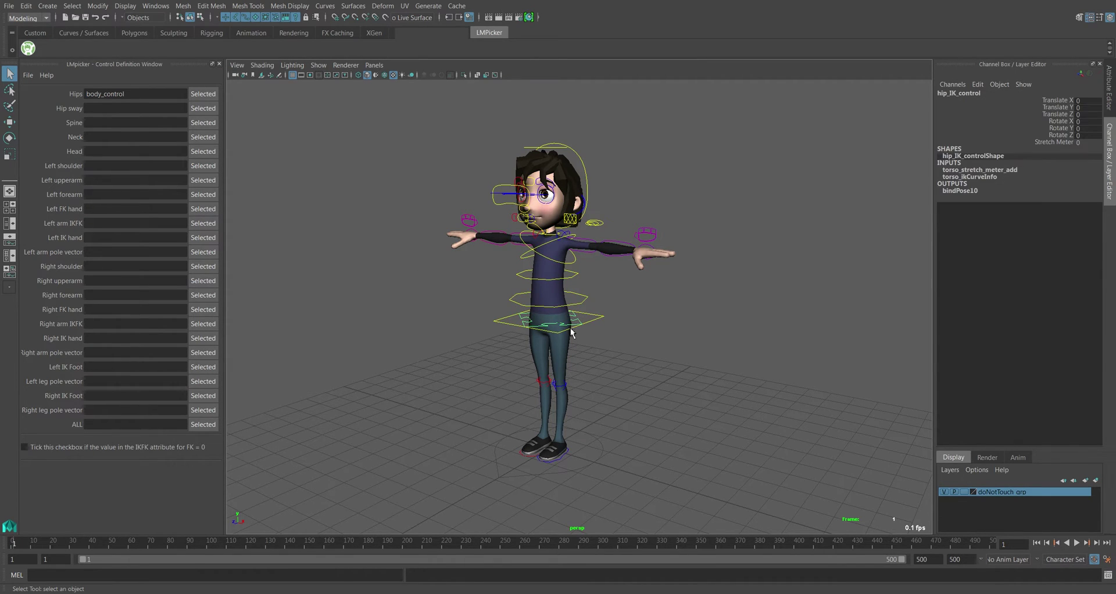
key(e)
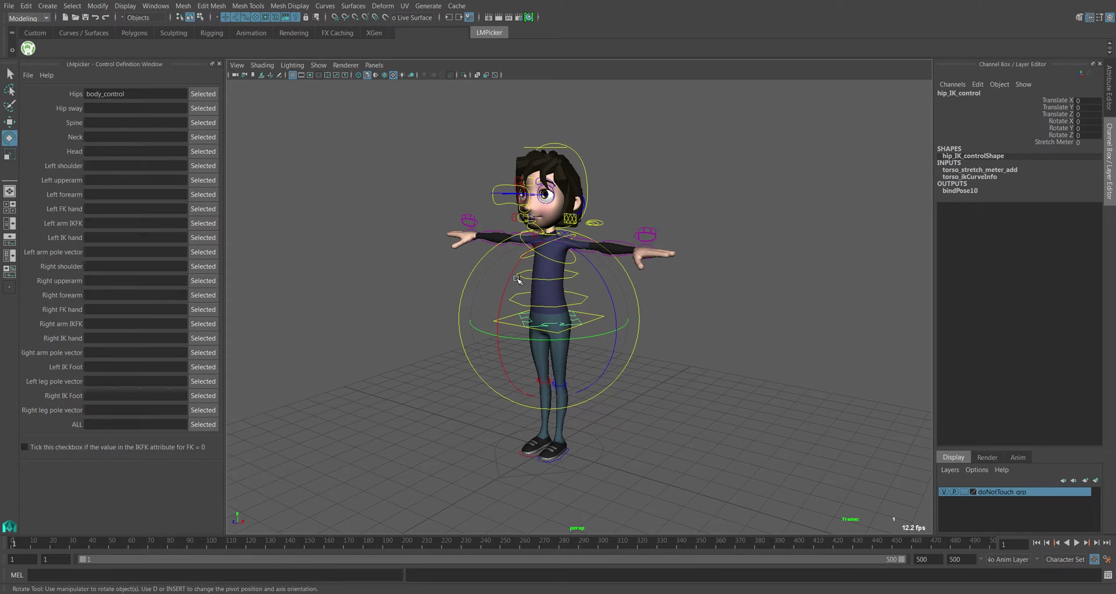
drag(517, 280, 518, 308)
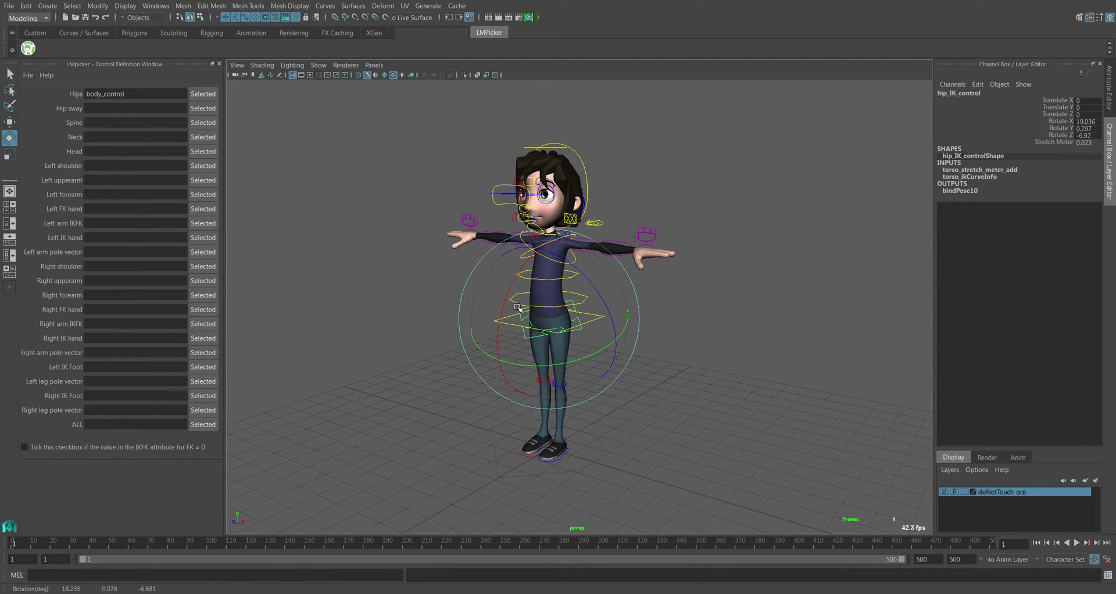
key(ctrl+z)
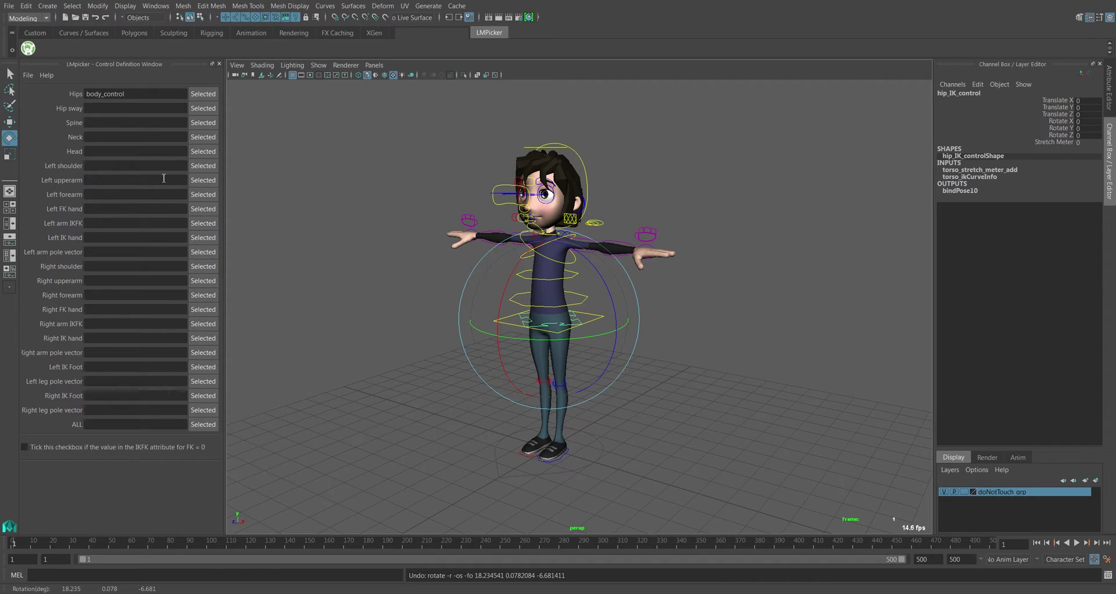
click(203, 109)
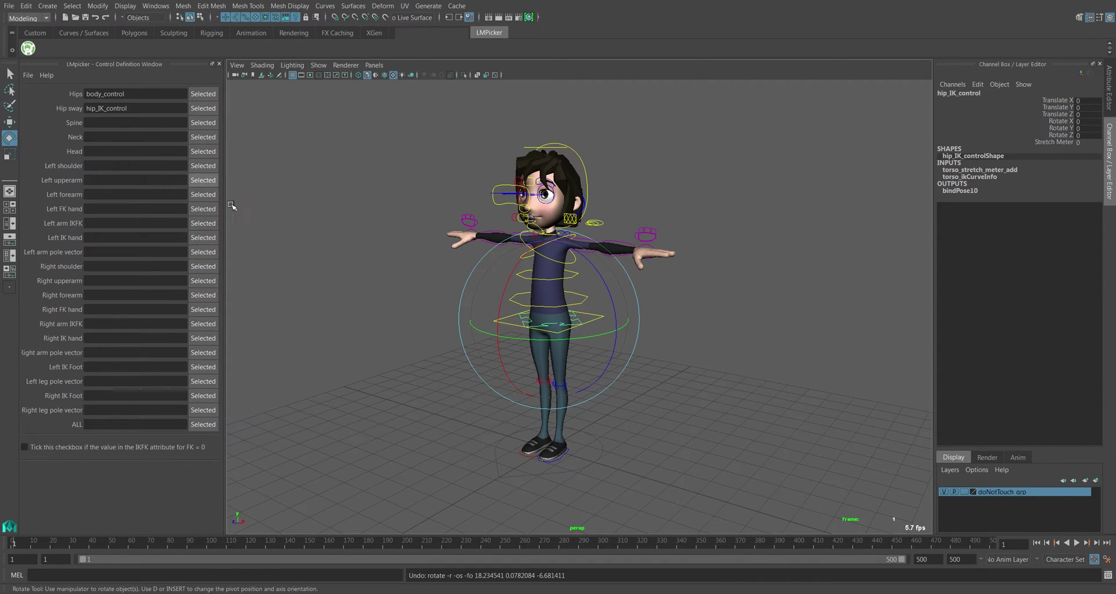
Assign torso_FK_1_control, torso_FK_2_control and chest_IK_control together as the Spine controls.
click(378, 232)
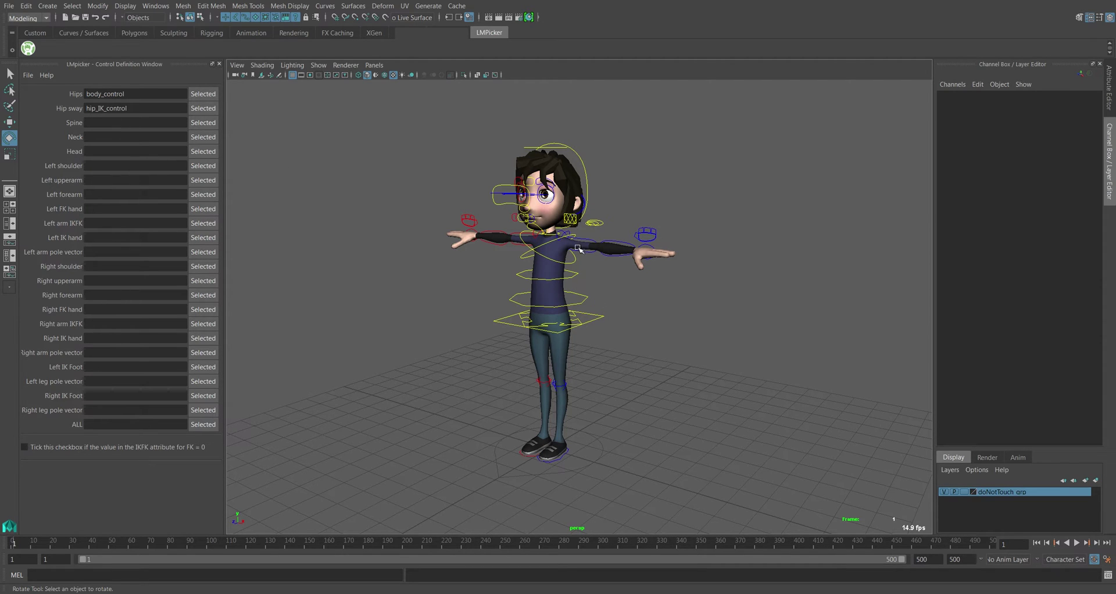
scroll(607, 290, up, 5)
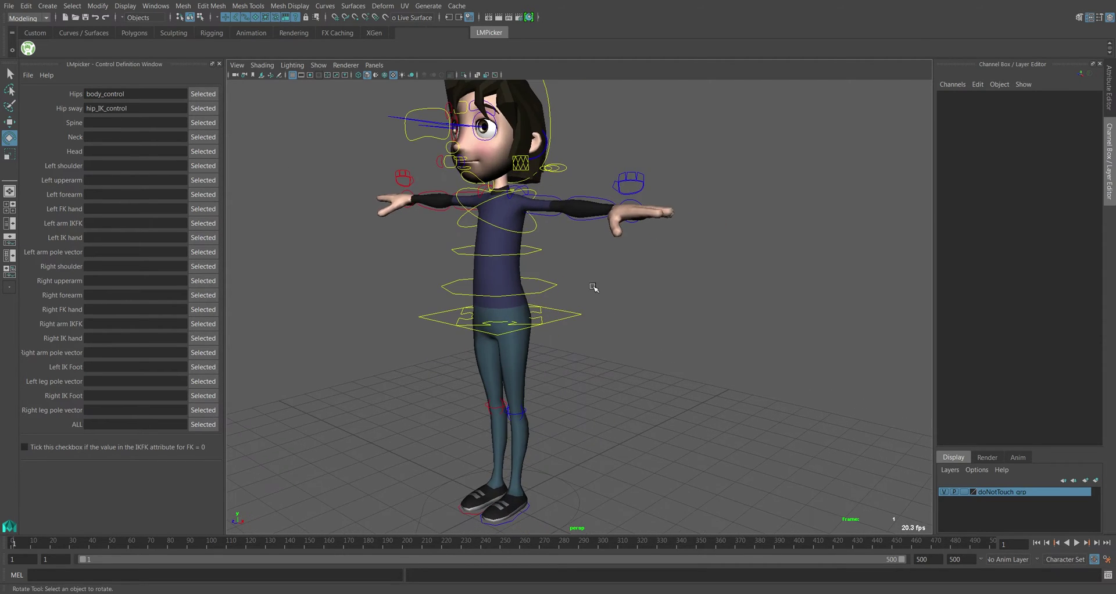
click(575, 298)
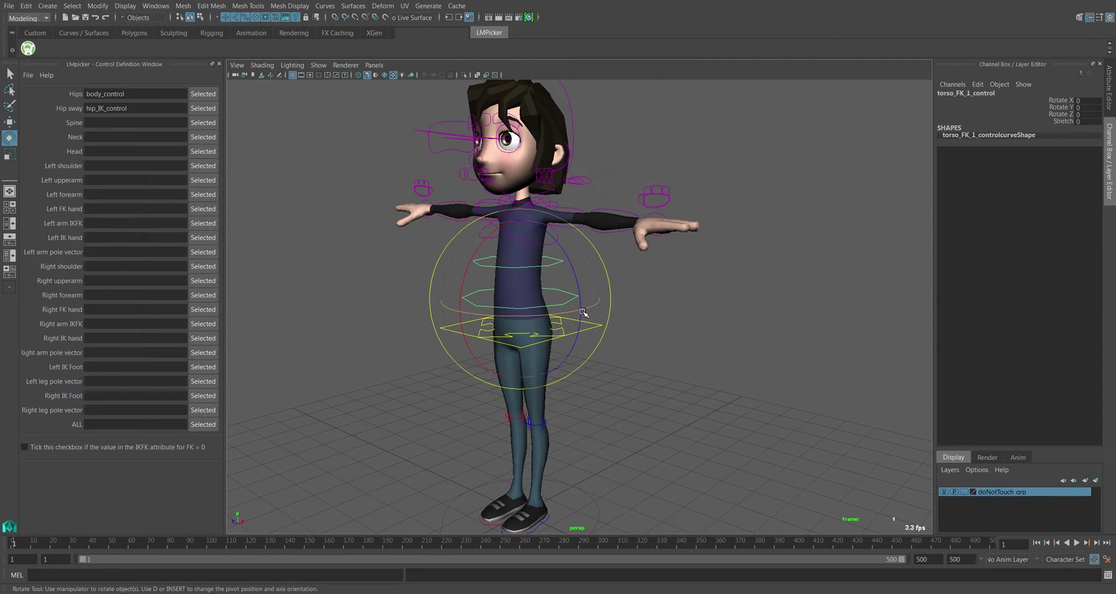
key(q)
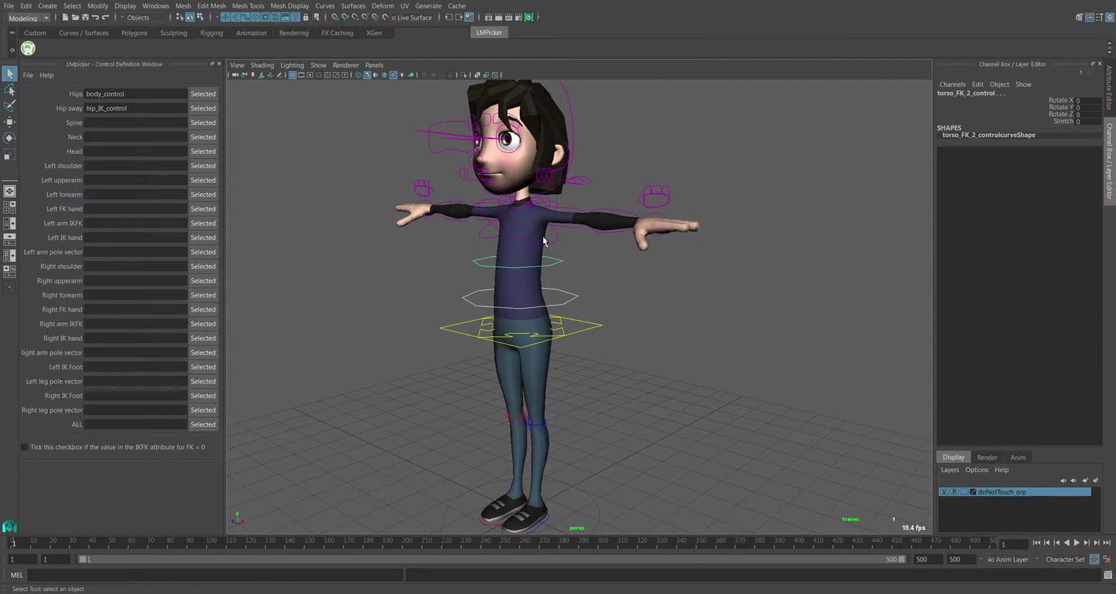
click(553, 241)
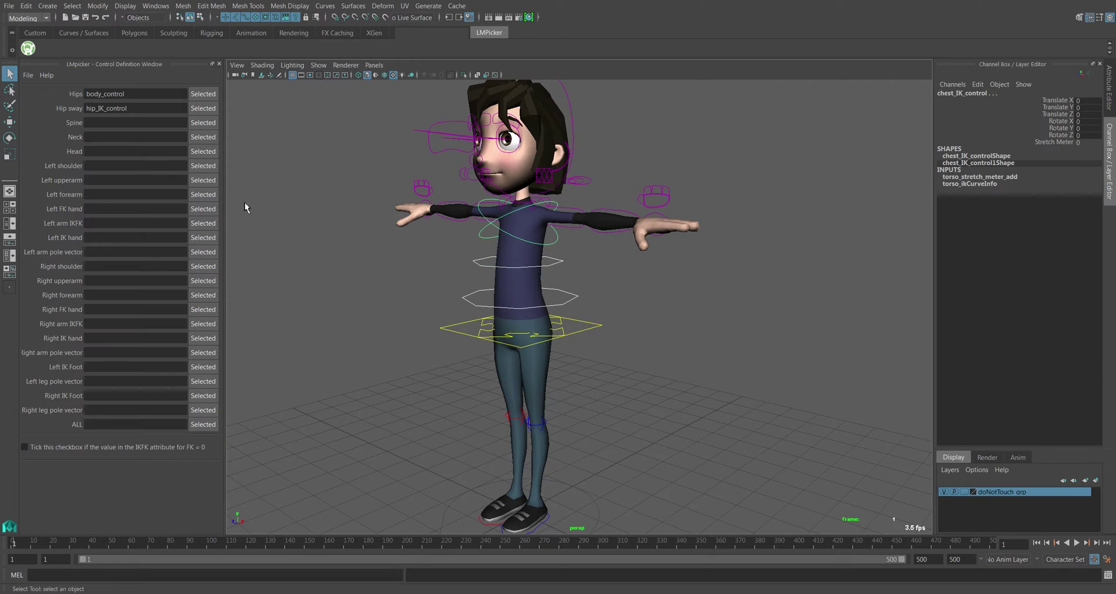
click(203, 122)
Assign neck_FK_base_control, the curve around the base of the neck, as the Neck control.
click(343, 254)
alt+right_drag(444, 274, 462, 273)
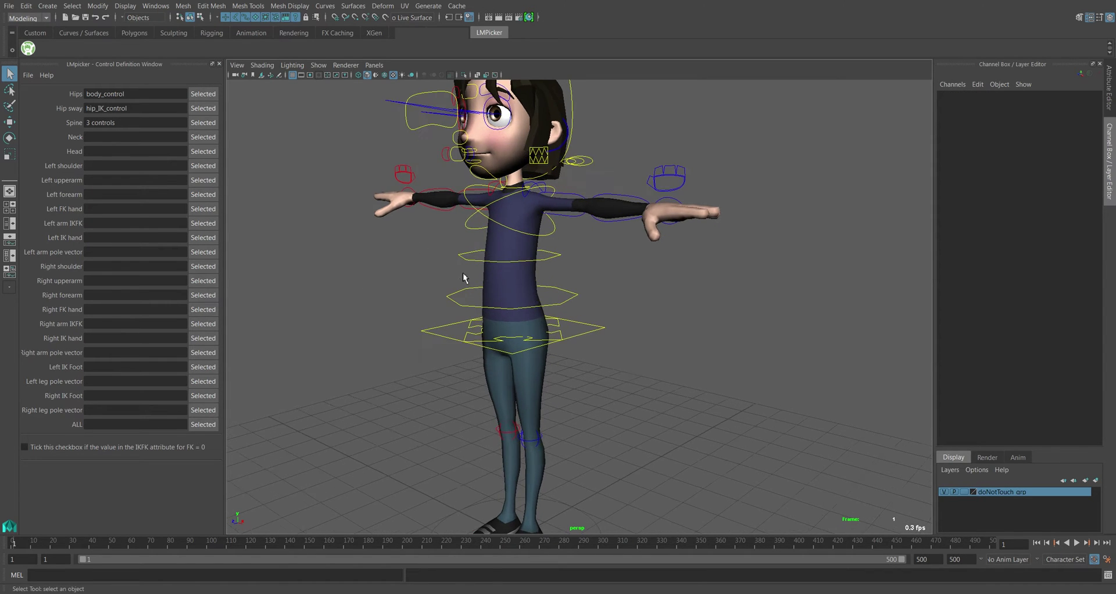
alt+middle_drag(474, 211, 480, 232)
alt+right_drag(481, 232, 519, 232)
mouse_move(519, 232)
alt+middle_down()
mouse_move(530, 237)
mouse_move(523, 242)
alt+middle_up()
alt+drag(522, 242, 540, 244)
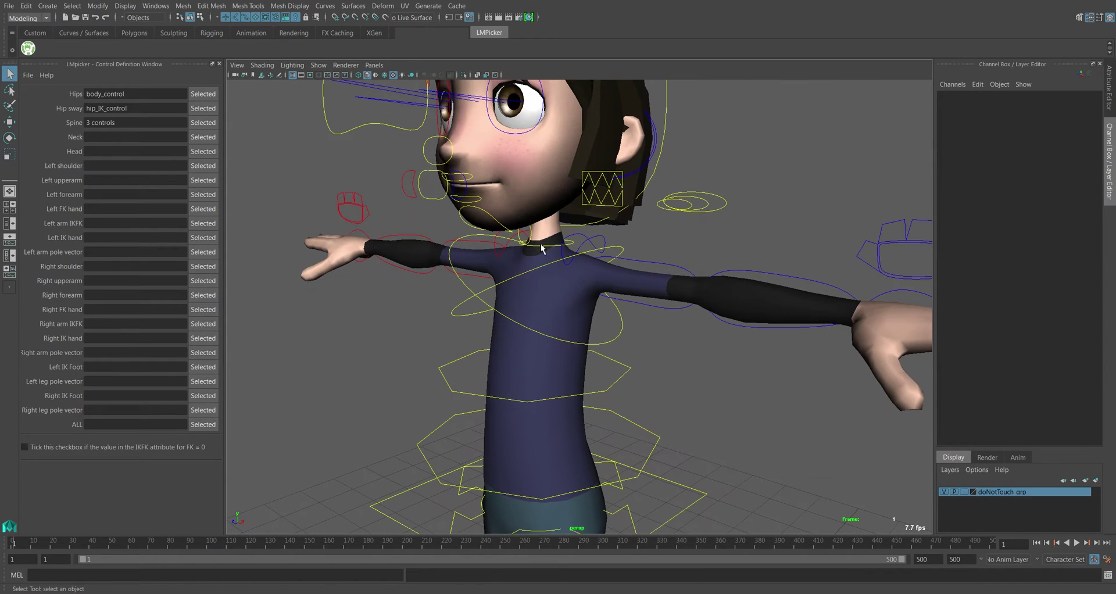
click(552, 253)
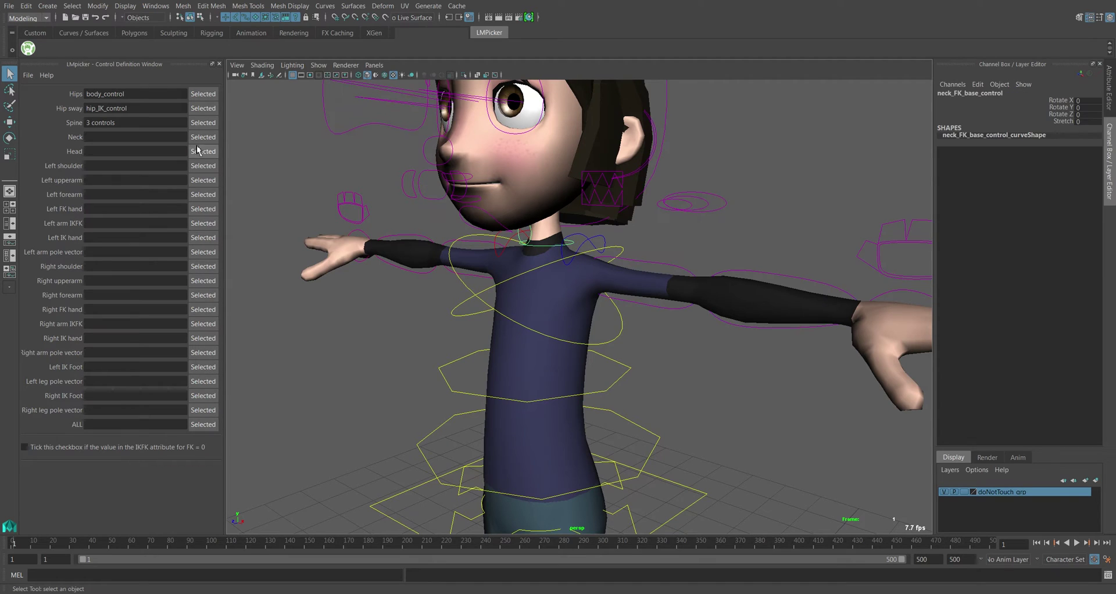
click(198, 140)
Assign head_IK_control, the large curve around the head, as the Head control.
alt+middle_drag(456, 160, 459, 245)
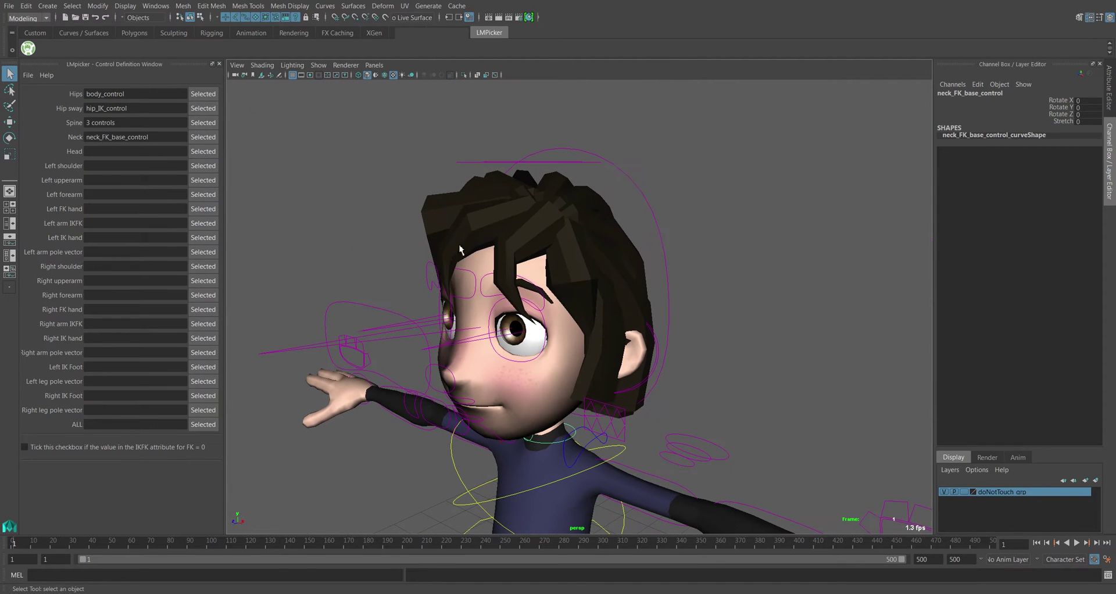
drag(647, 184, 648, 186)
click(203, 151)
Assign l_clavicle_IK_FK_control as the Left shoulder and l_shoulder_FK_control as the Left upperarm.
alt+drag(384, 212, 514, 216)
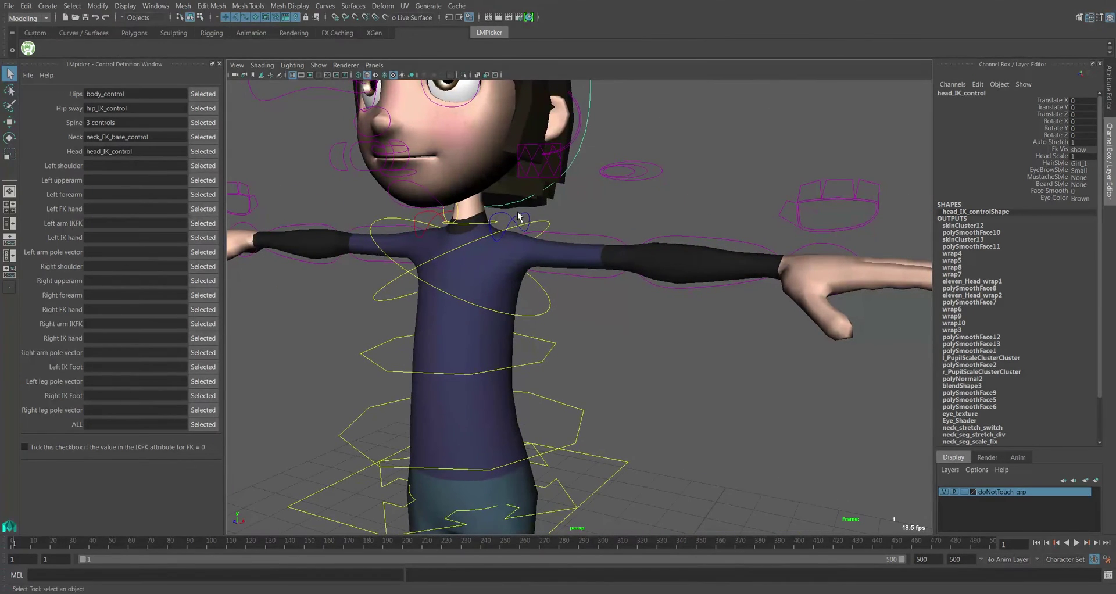
click(511, 223)
click(202, 165)
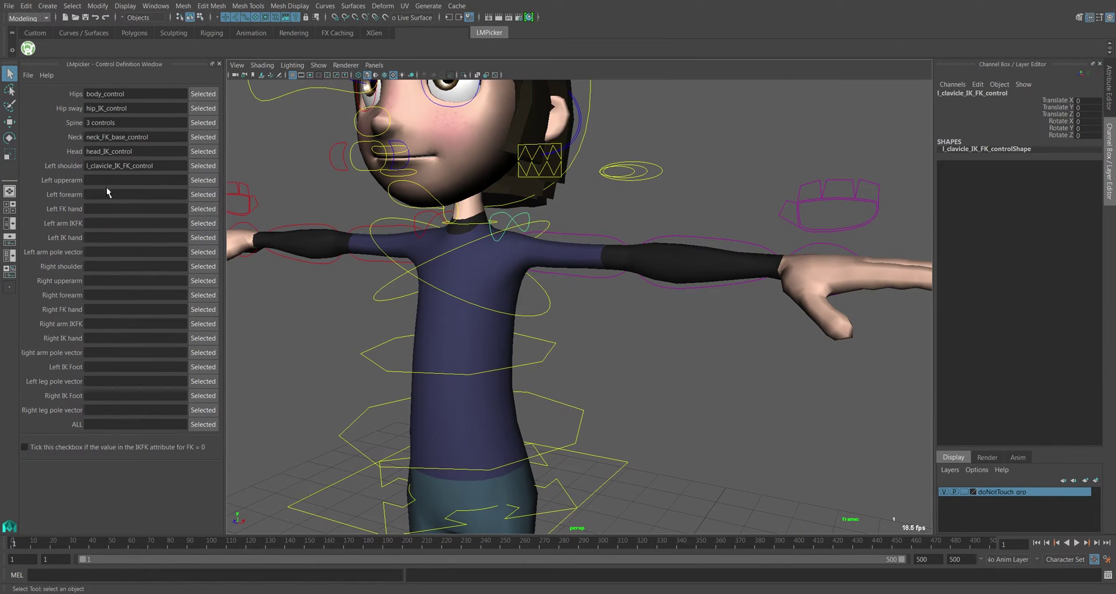
click(599, 238)
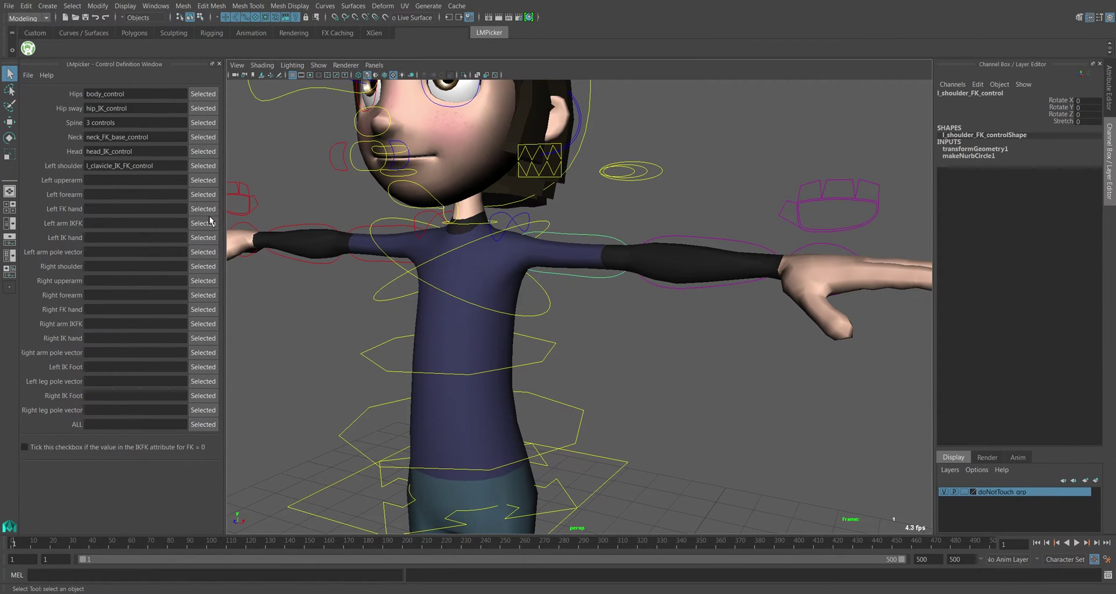
click(203, 180)
Assign only l_elbow_FK_control as the Left forearm and l_wrist_FK_control as the Left FK hand.
click(683, 244)
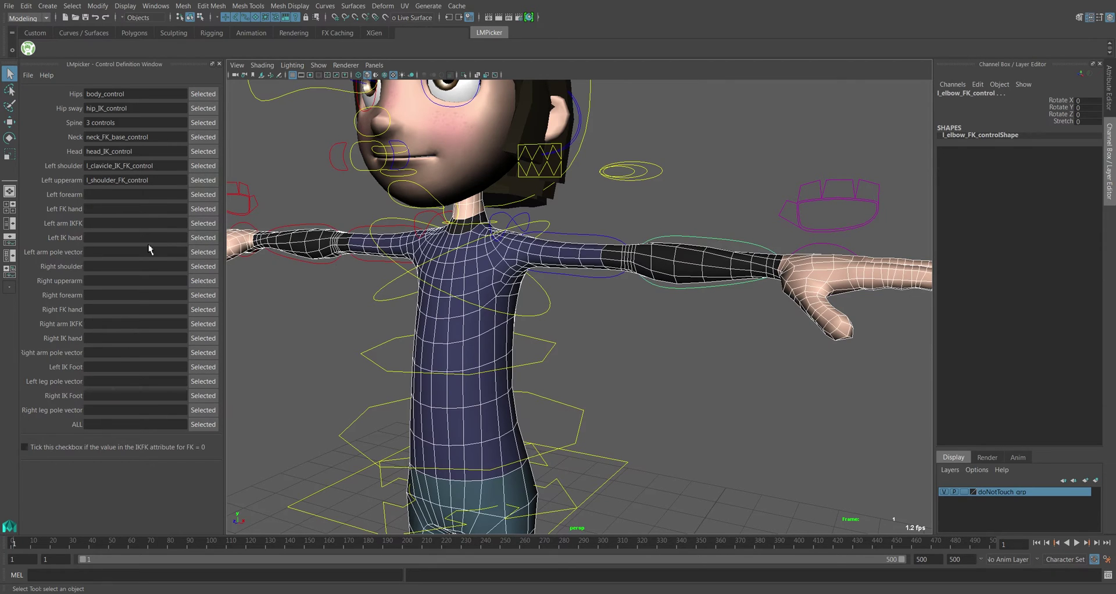
click(700, 215)
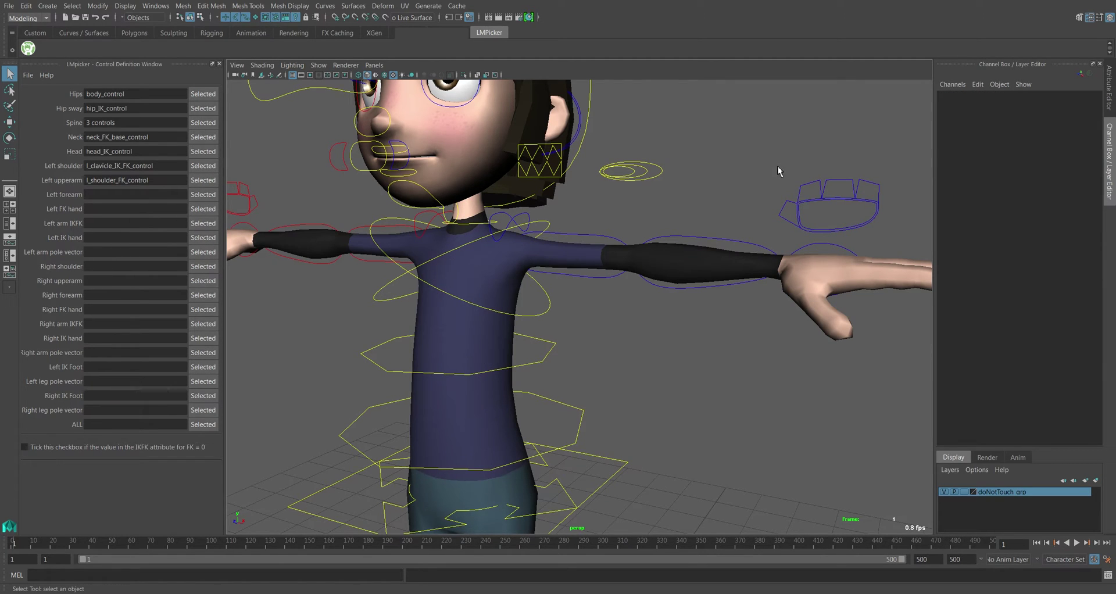
click(697, 236)
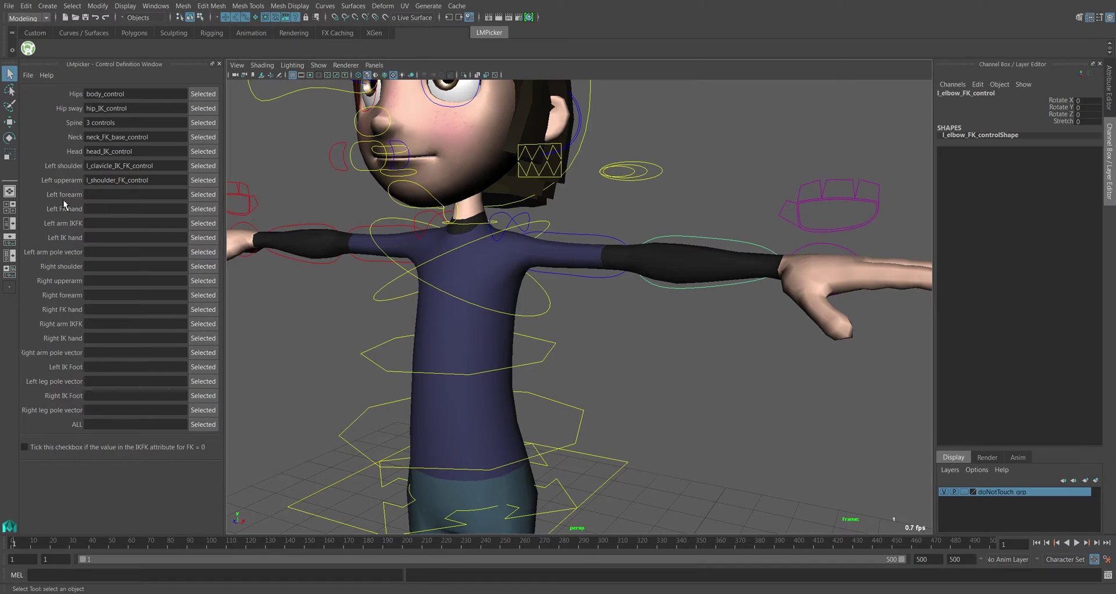
click(203, 194)
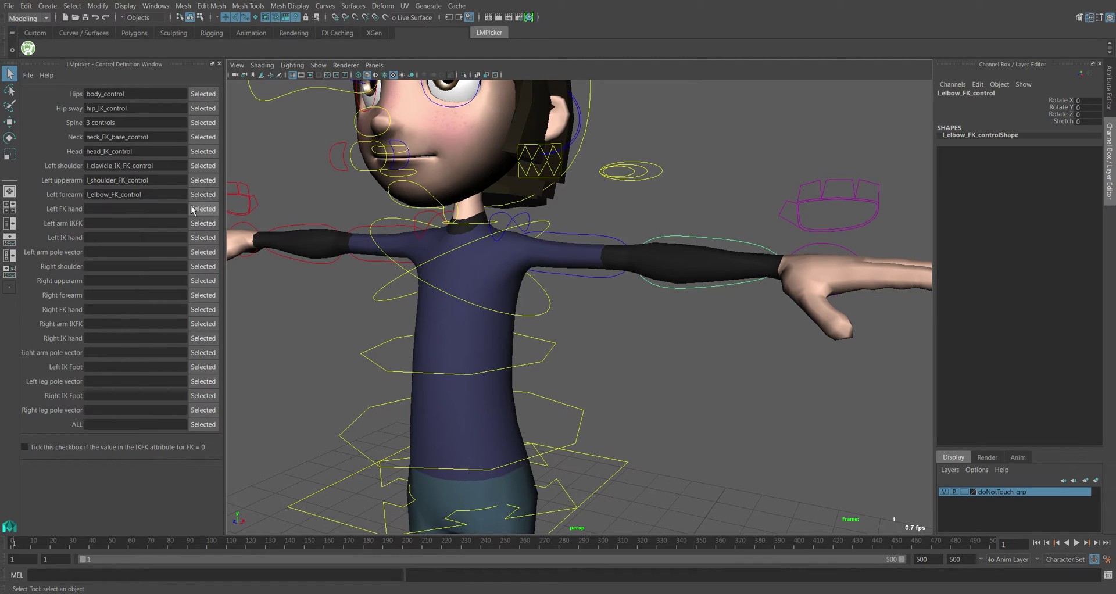
click(799, 247)
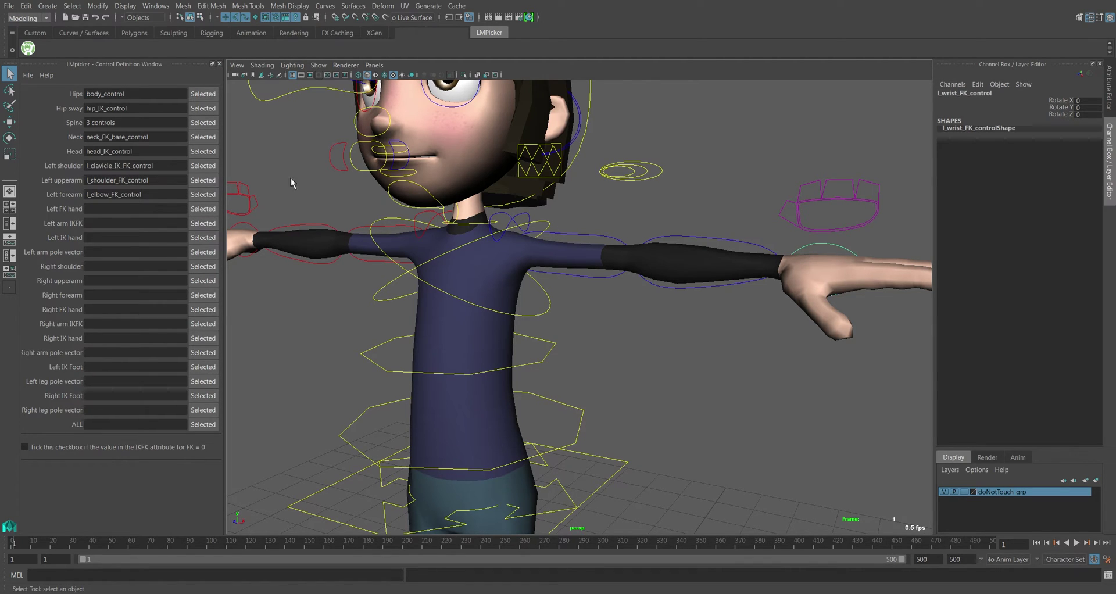
click(204, 210)
Assign the L Arm IKBlend attribute of the Global_Scale control, the large curve around the feet, as the Left arm IKFK.
click(715, 214)
key(f)
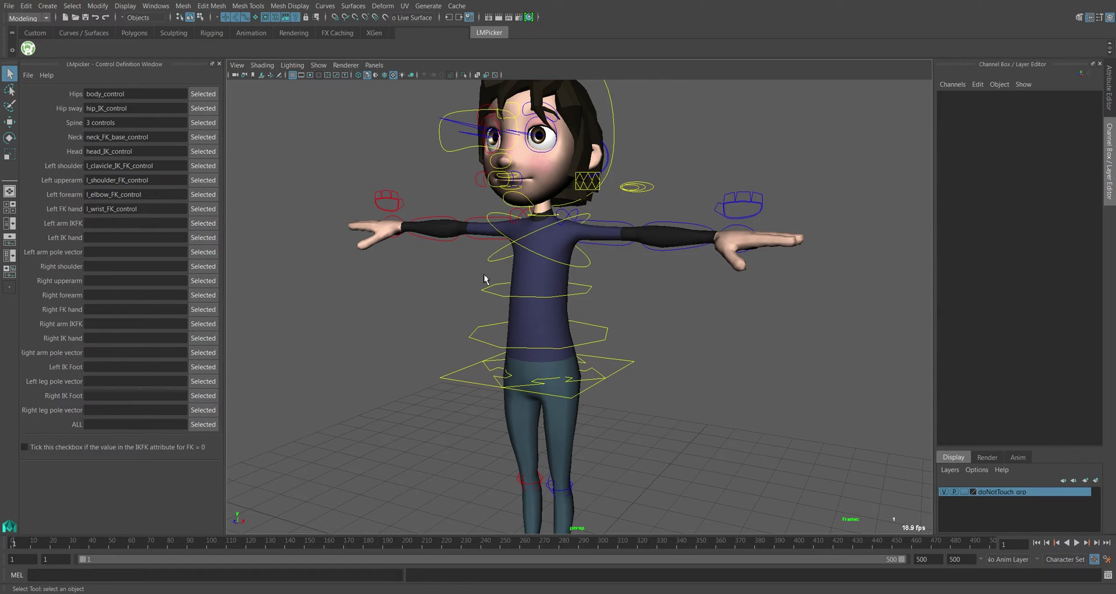
scroll(585, 311, down, 5)
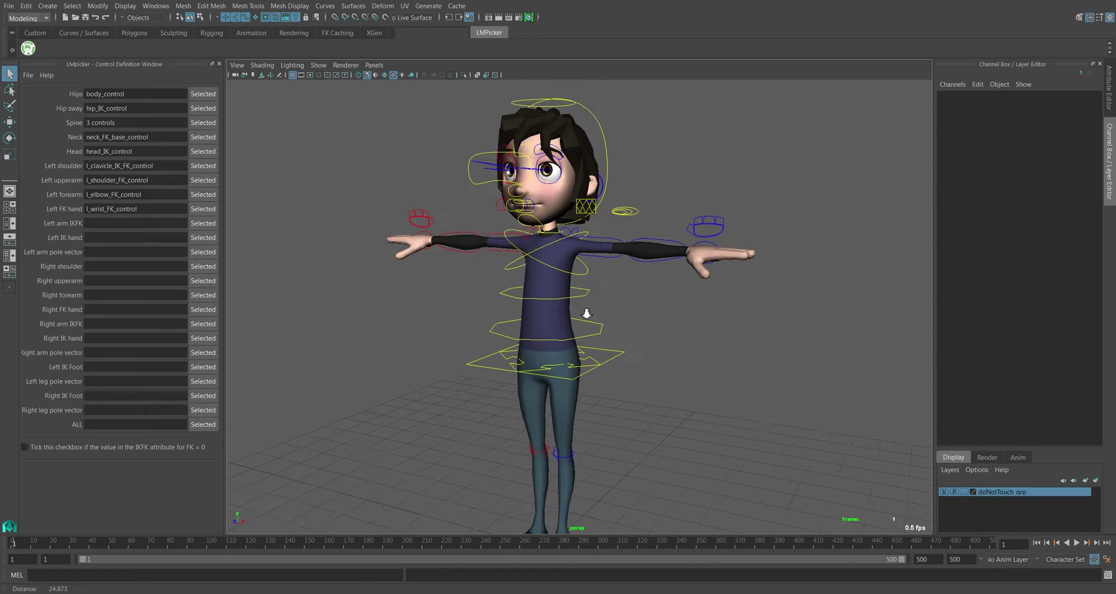
alt+drag(597, 272, 635, 288)
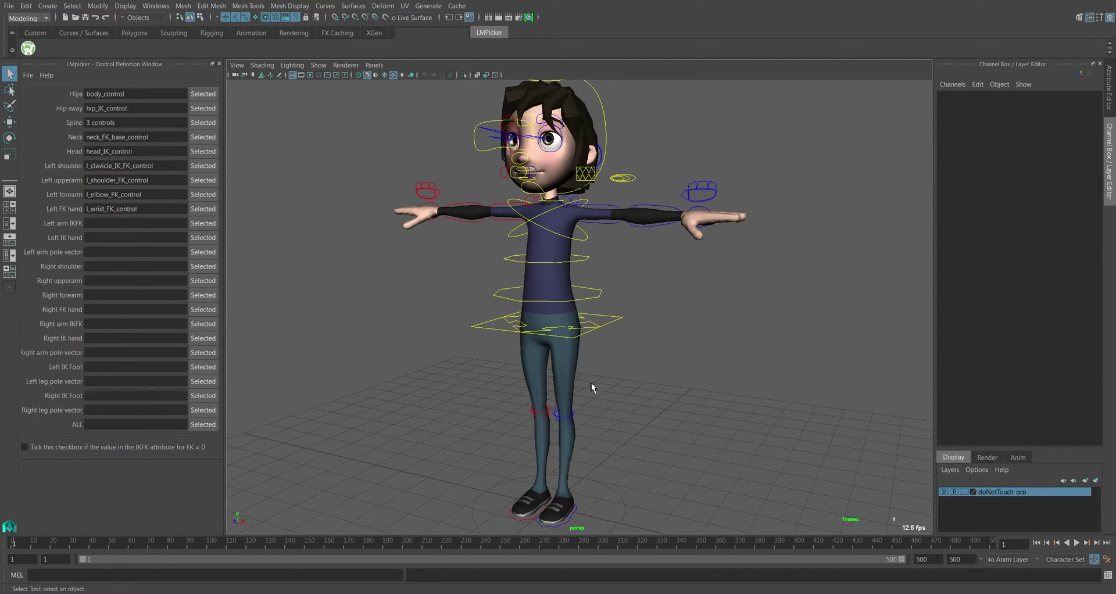
alt+drag(605, 489, 594, 403)
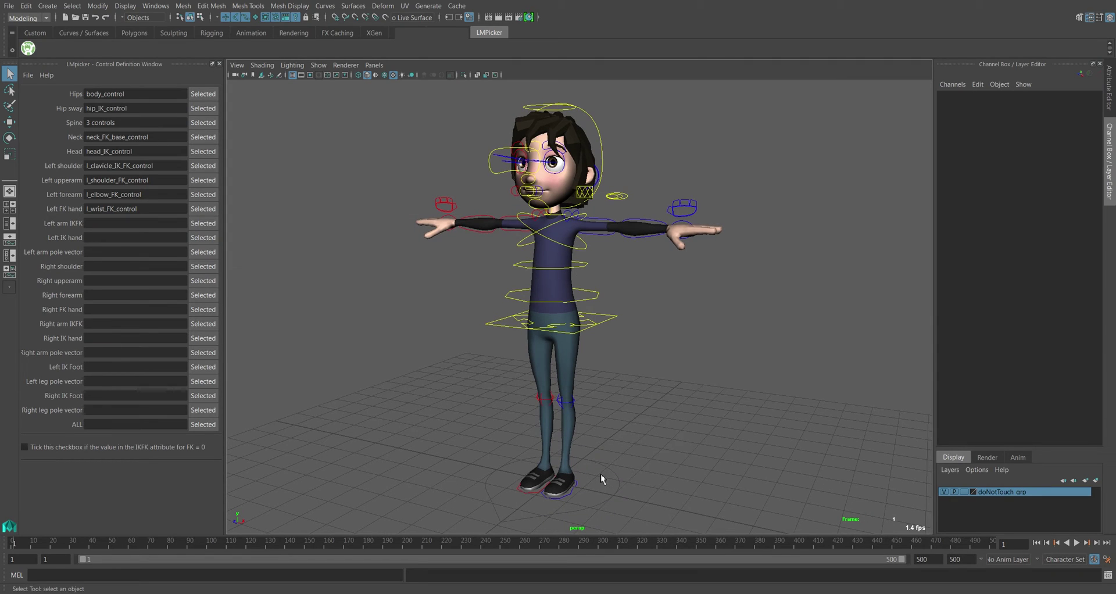
drag(601, 475, 573, 521)
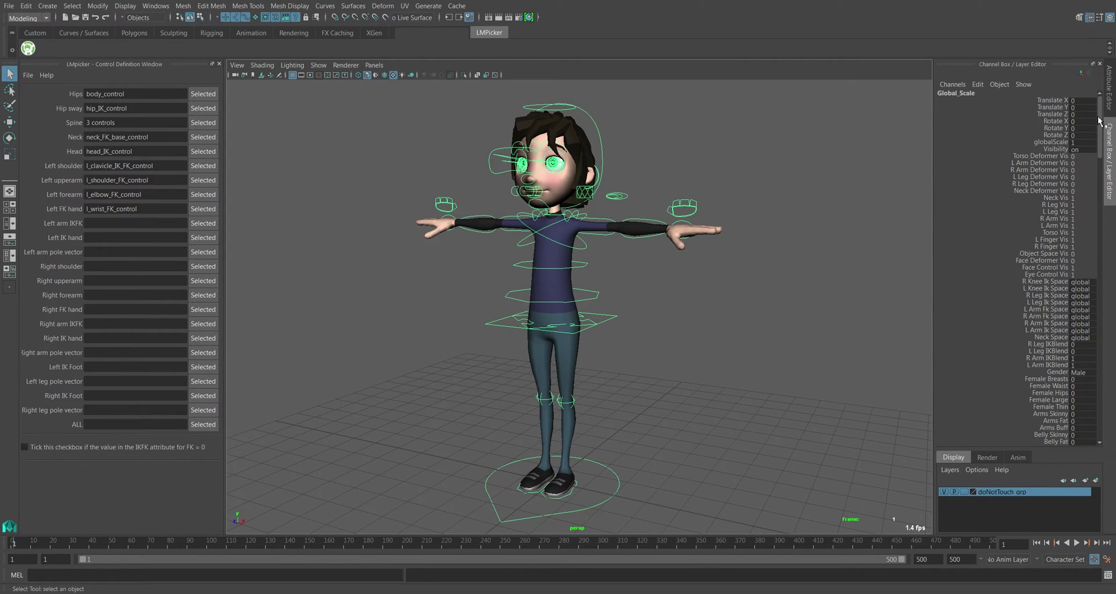
drag(1102, 119, 1104, 148)
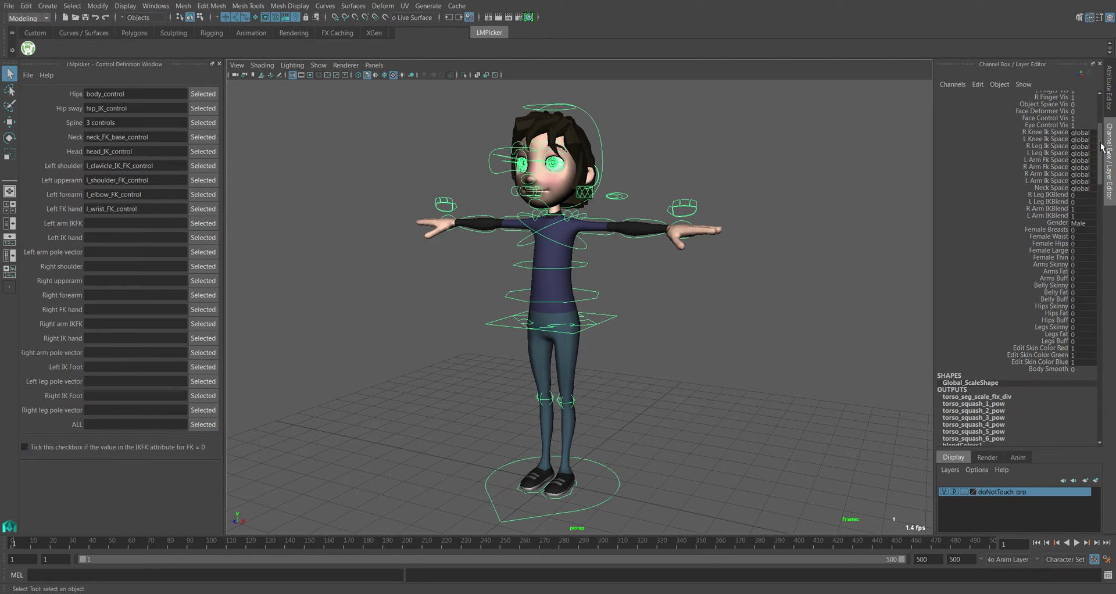
click(1039, 216)
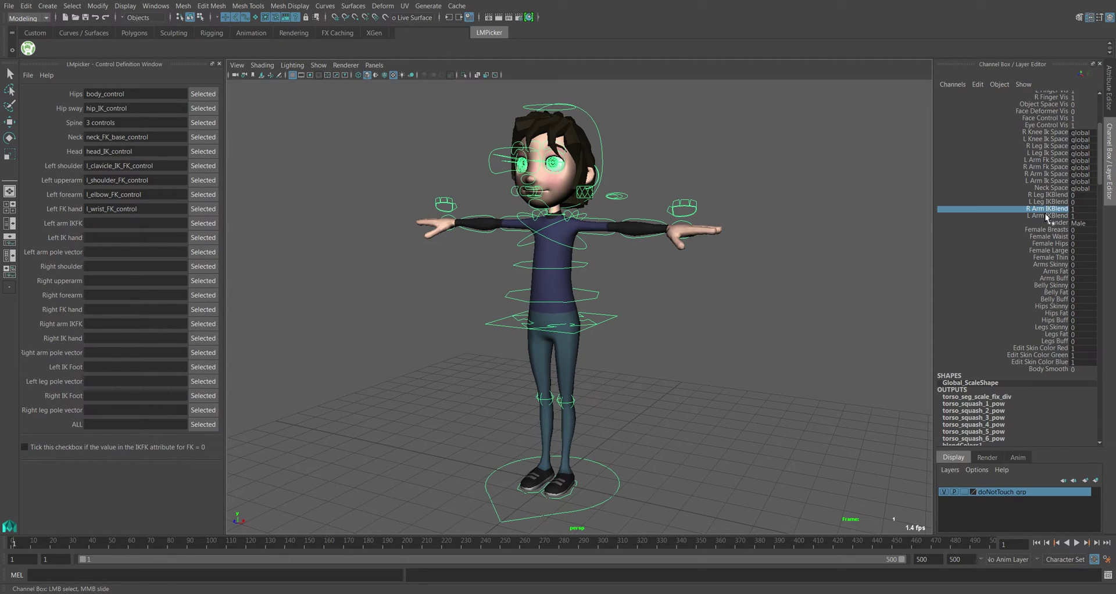
click(203, 223)
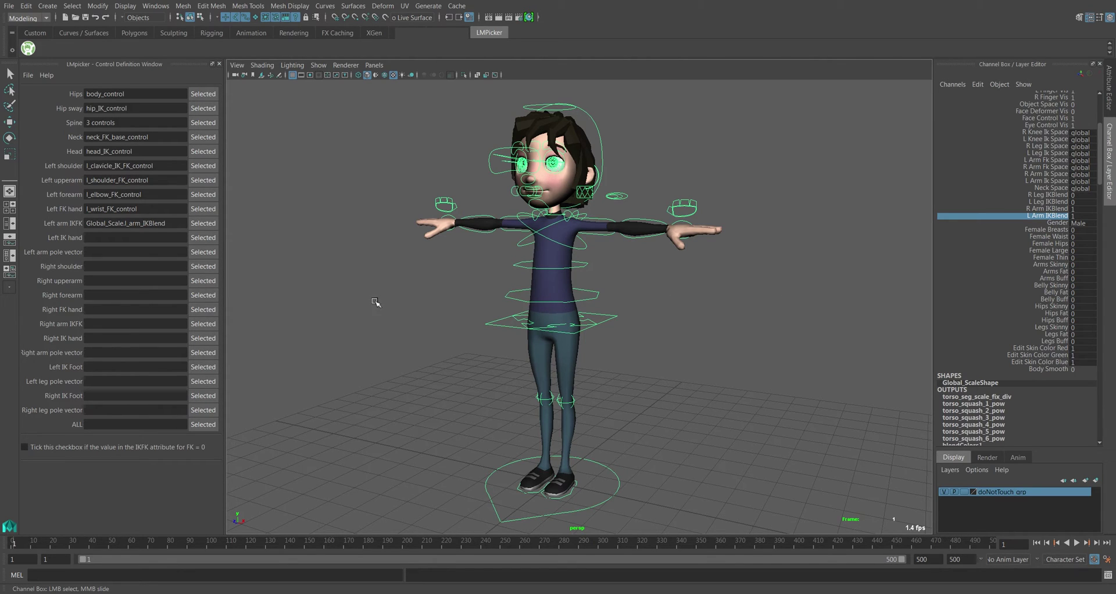
With L Arm IKBlend set to 0, assign l_wrist_IK_control as the Left IK hand and l_elbow_IK_pole_vector as the Left arm pole vector.
alt+drag(597, 234, 618, 228)
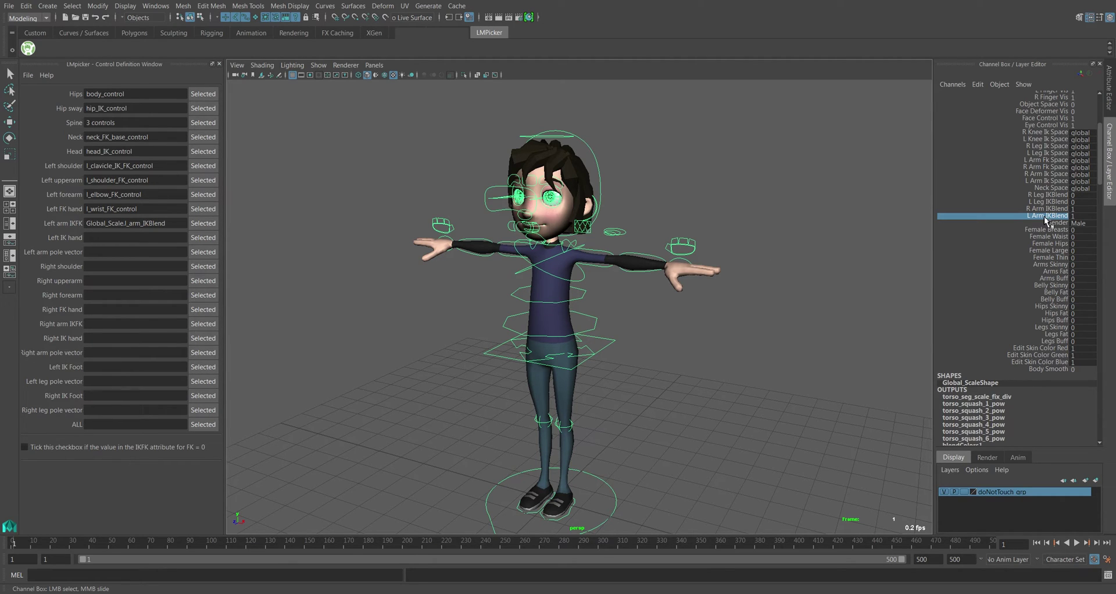
middle_drag(1045, 219, 683, 270)
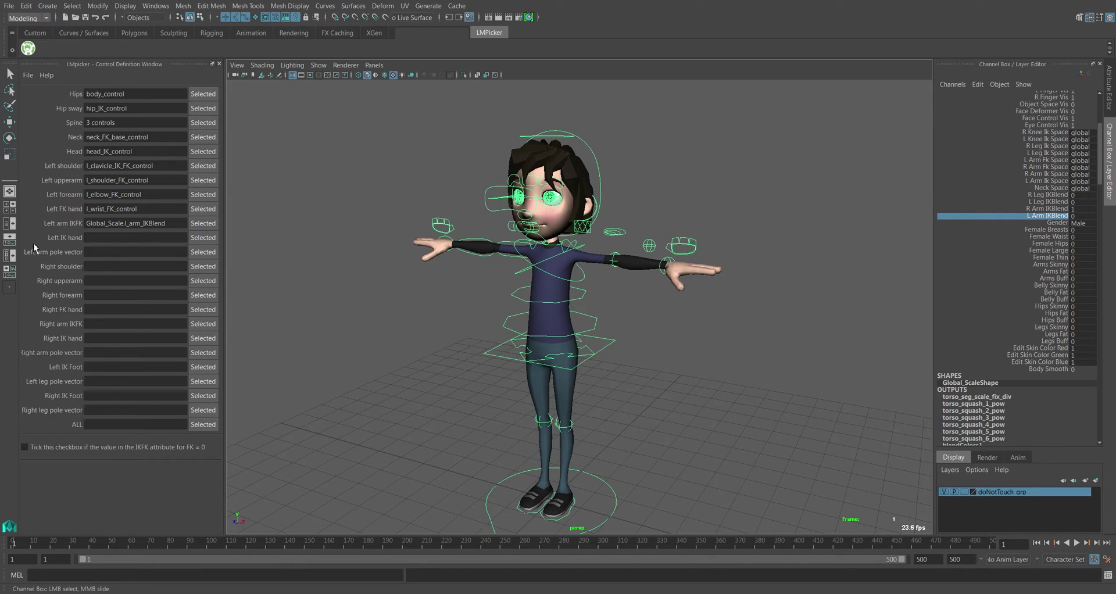
click(666, 260)
click(666, 263)
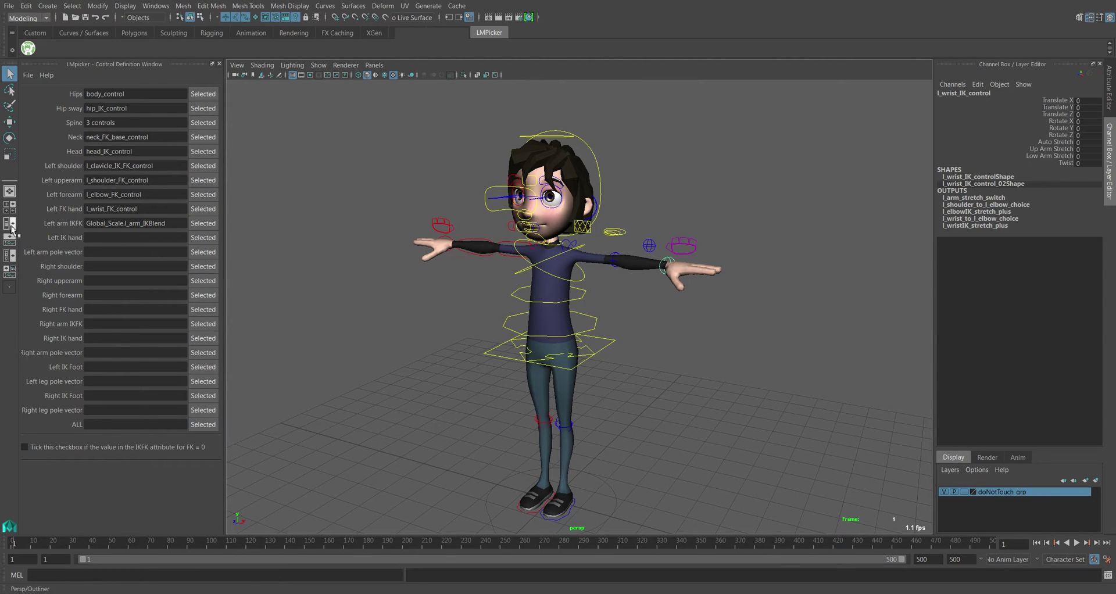
click(214, 239)
click(649, 245)
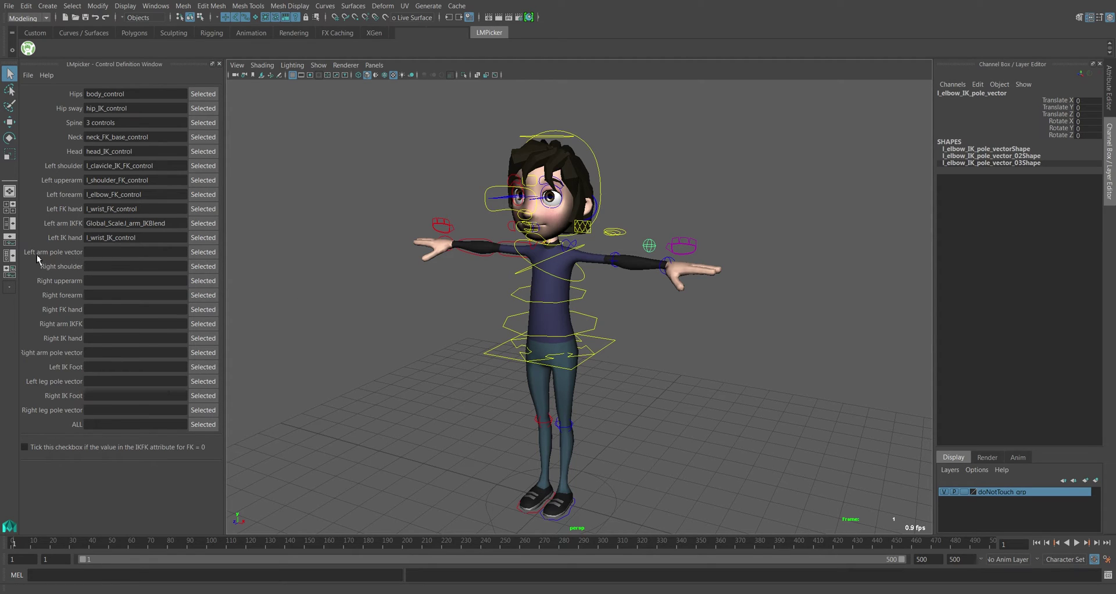
click(203, 253)
Assign r_clavicle_IK_FK_control as the Right shoulder and r_shoulder_FK_control as the Right upperarm.
scroll(587, 257, up, 5)
alt+drag(587, 257, 639, 237)
alt+middle_drag(587, 232, 525, 227)
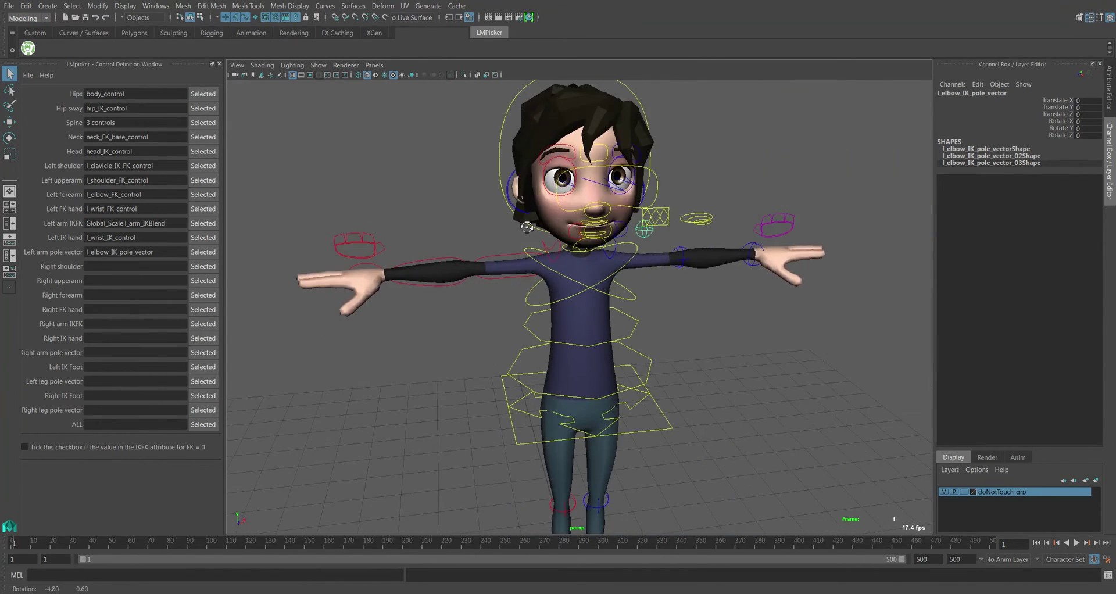
scroll(555, 251, up, 4)
alt+drag(555, 251, 495, 118)
click(509, 134)
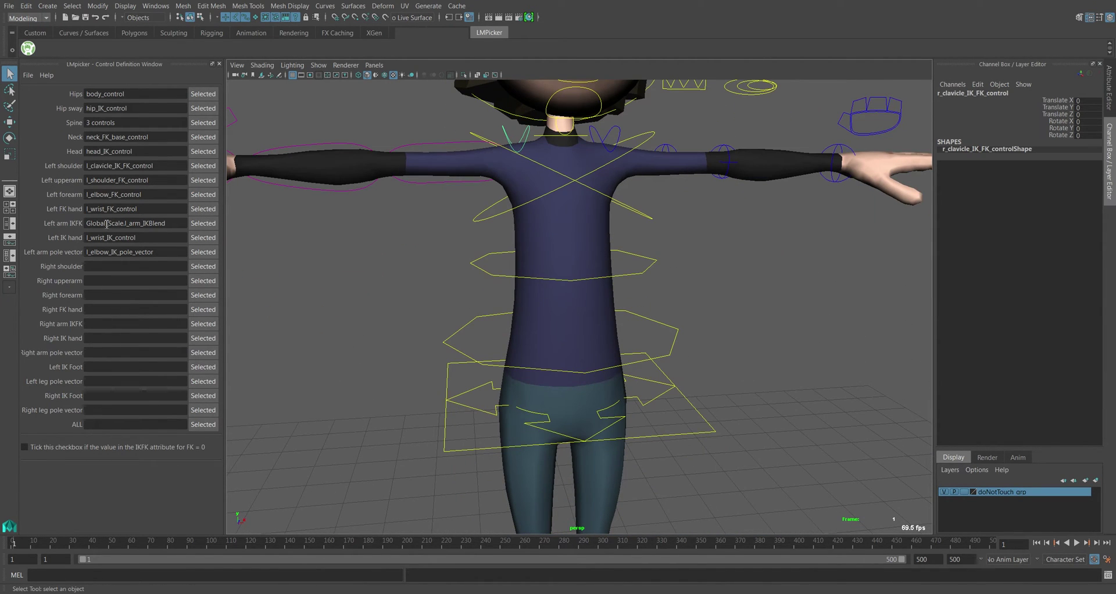
click(203, 267)
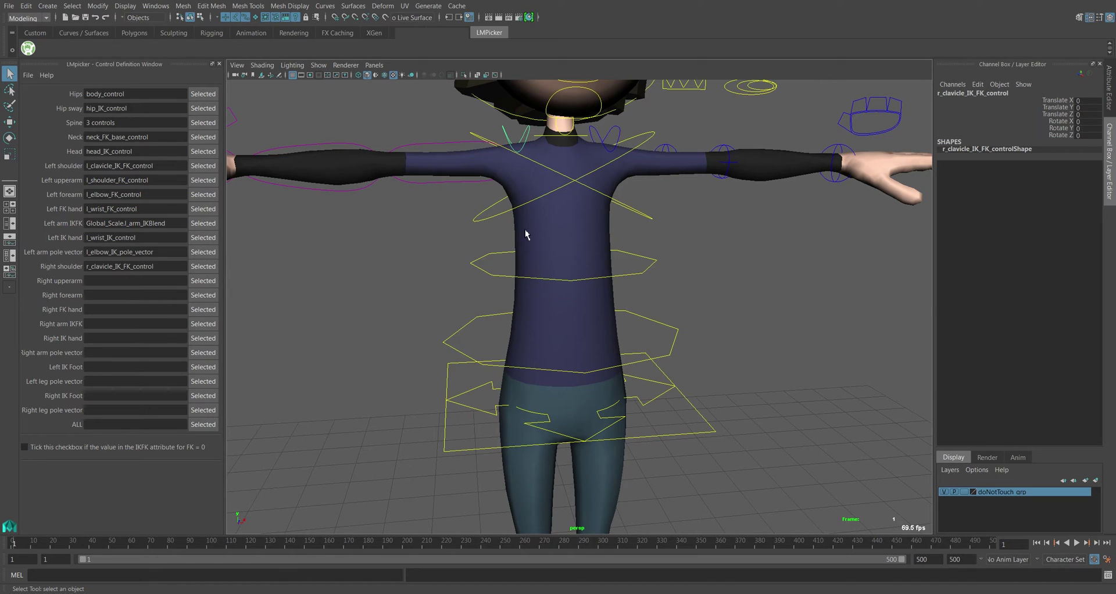
click(449, 149)
click(204, 281)
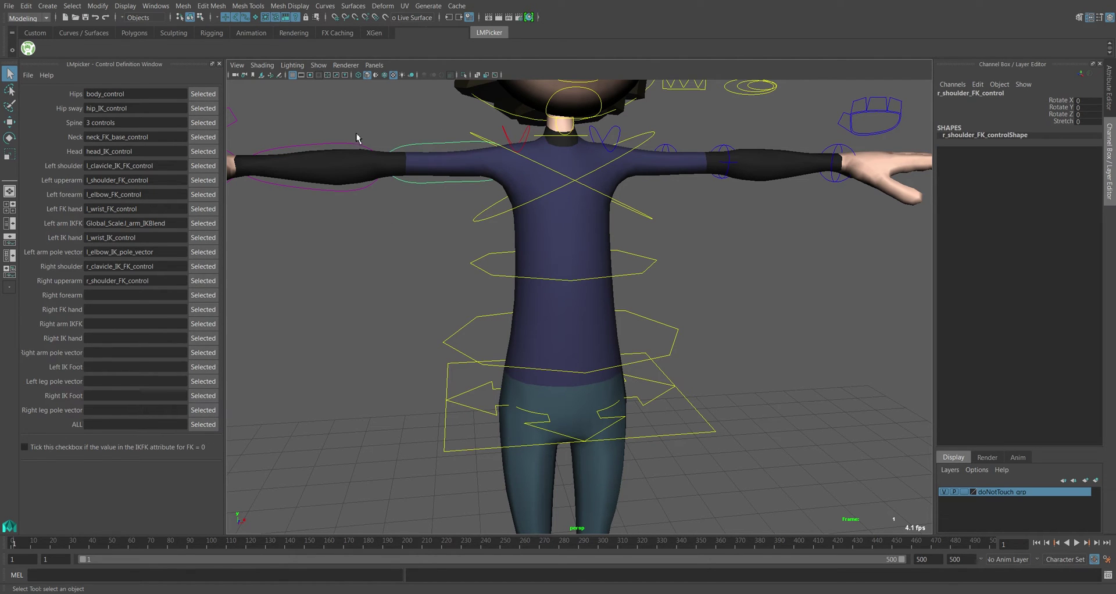
Assign r_elbow_FK_control as the Right forearm and r_wrist_FK_control as the Right FK hand.
click(333, 143)
click(203, 295)
alt+middle_drag(336, 199, 424, 206)
click(410, 169)
click(203, 309)
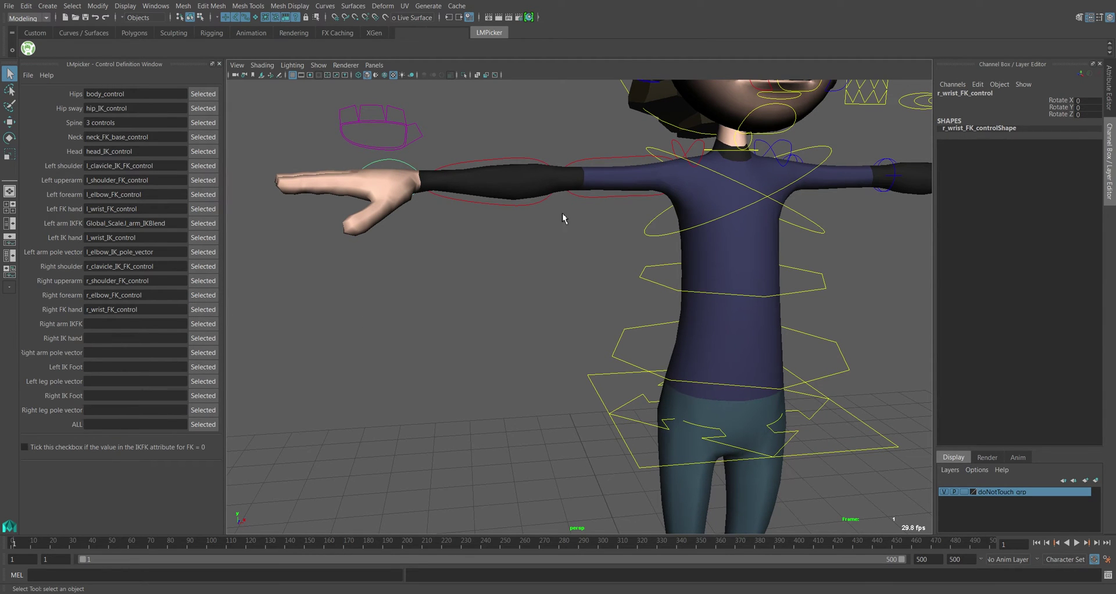
Assign the R Arm IKBlend attribute of the Global_Scale control as the Right arm IKFK.
scroll(496, 239, down, 5)
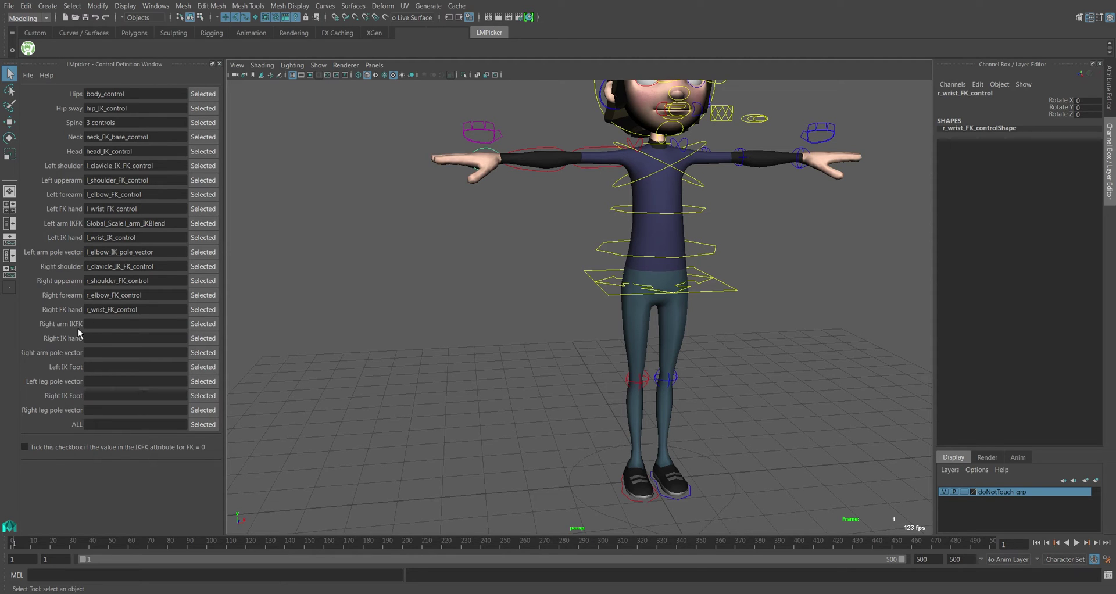
click(574, 474)
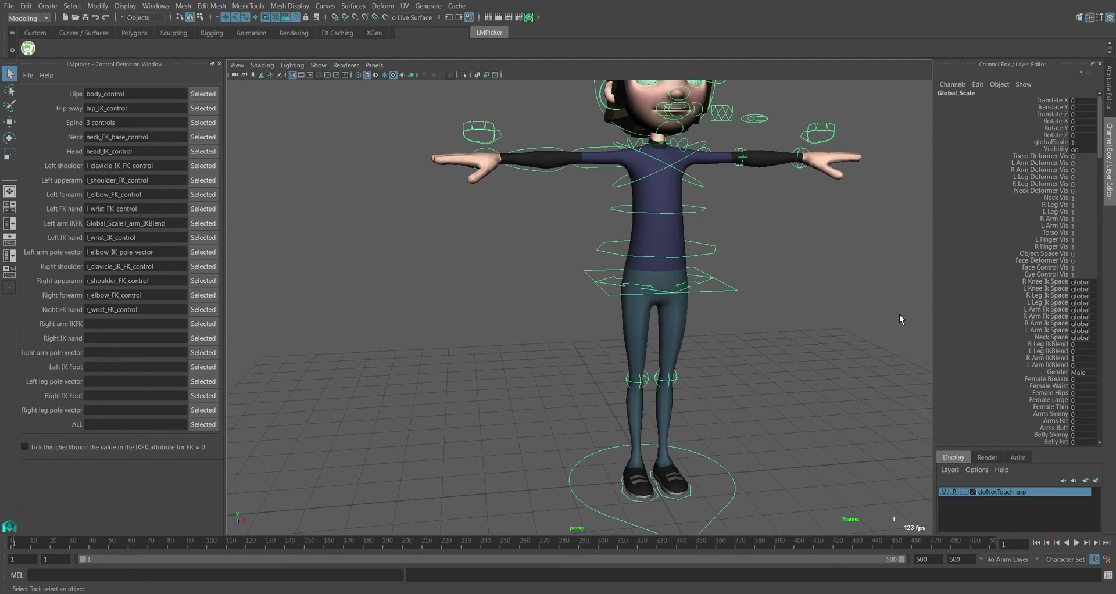
scroll(1043, 236, down, 1)
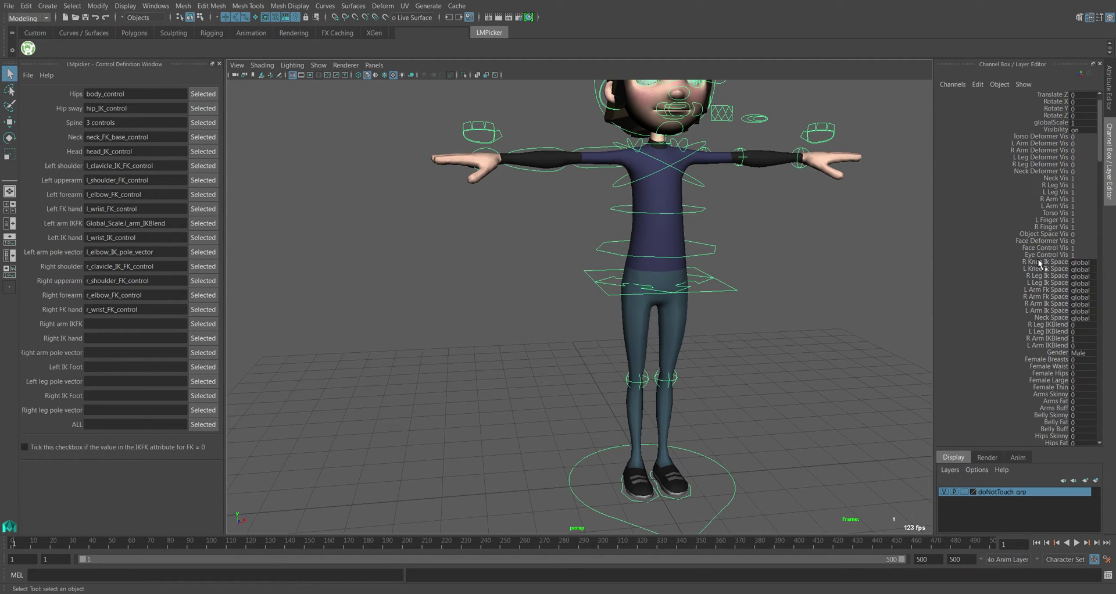
click(1053, 338)
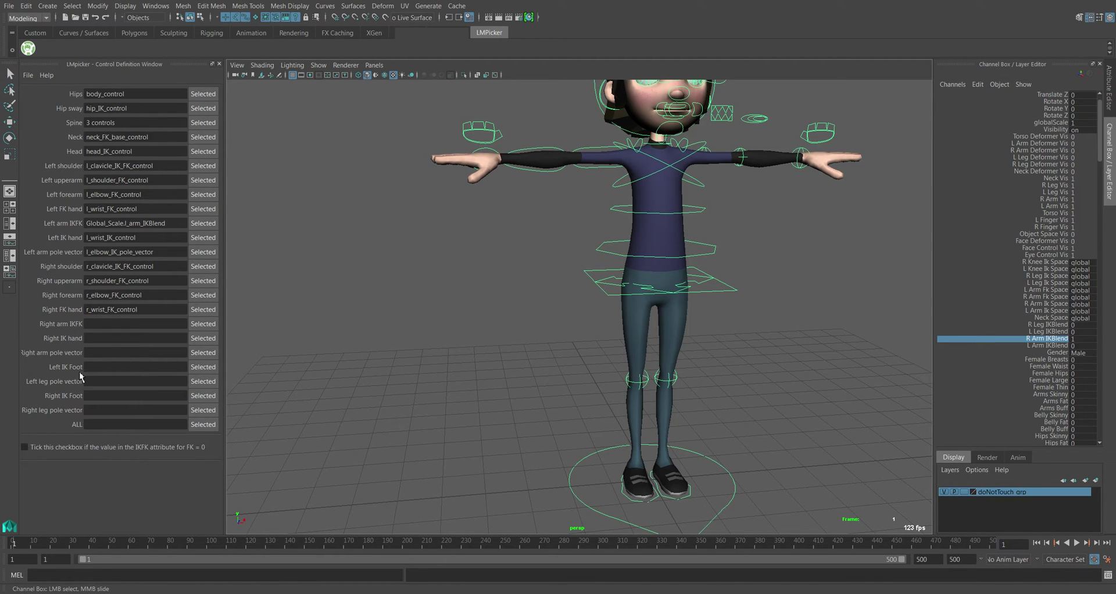
click(202, 323)
With R Arm IKBlend set to 0, assign r_wrist_IK_control as the Right IK hand and r_elbow_IK_pole_vector as the Right arm pole vector.
middle_drag(795, 225, 786, 225)
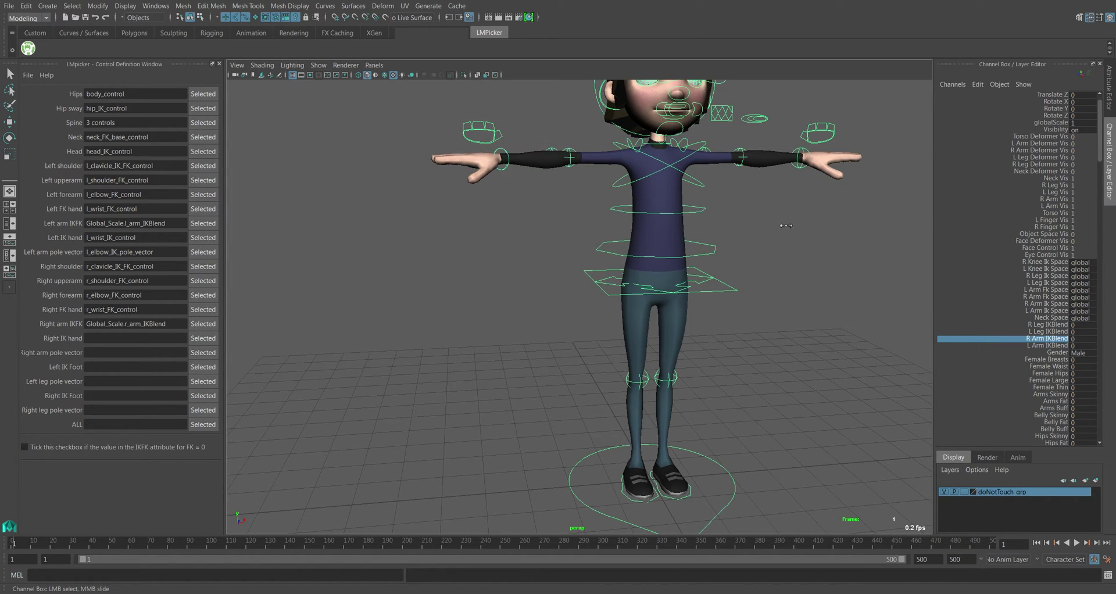
alt+drag(535, 214, 500, 240)
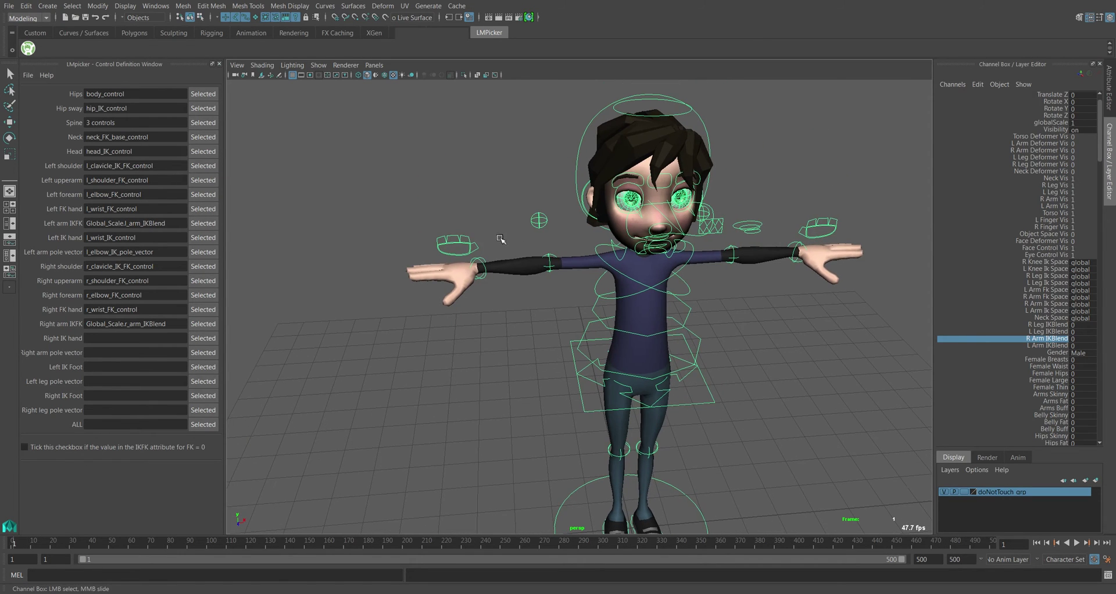
key(q)
click(483, 263)
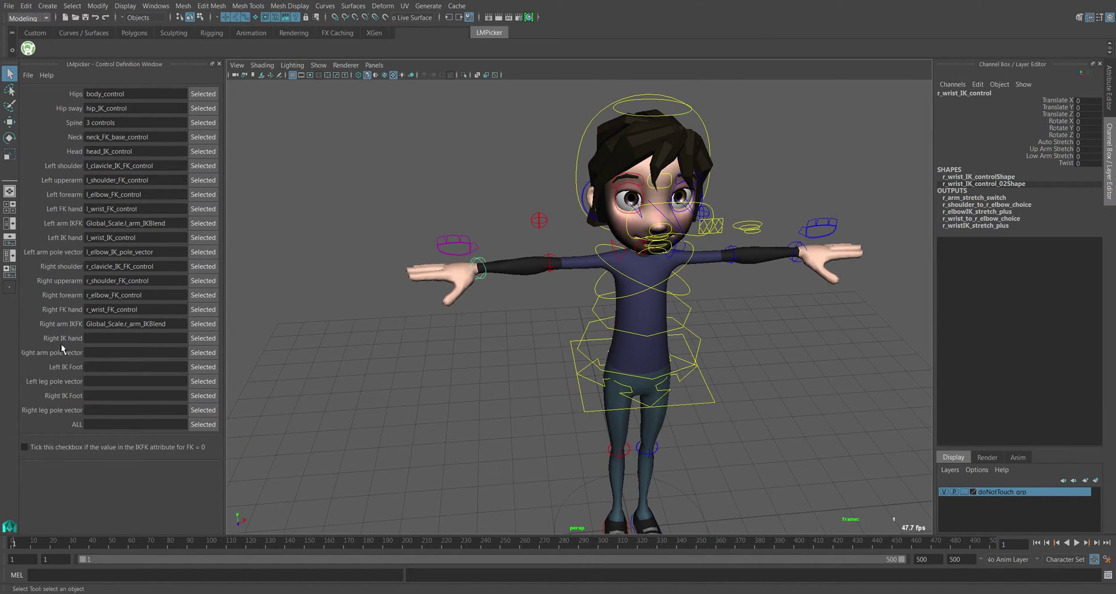
click(203, 338)
click(539, 220)
click(204, 353)
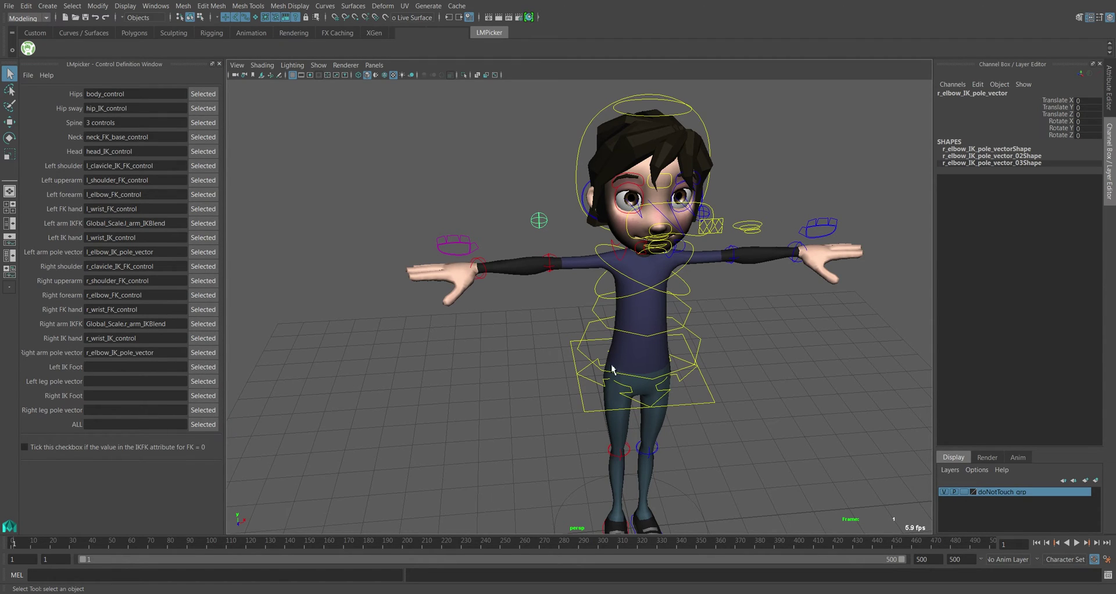
Assign l_ankle_IK_control, the curve around the left foot, as the Left IK Foot and l_knee_IK_control as the Left leg pole vector.
alt+drag(514, 280, 604, 308)
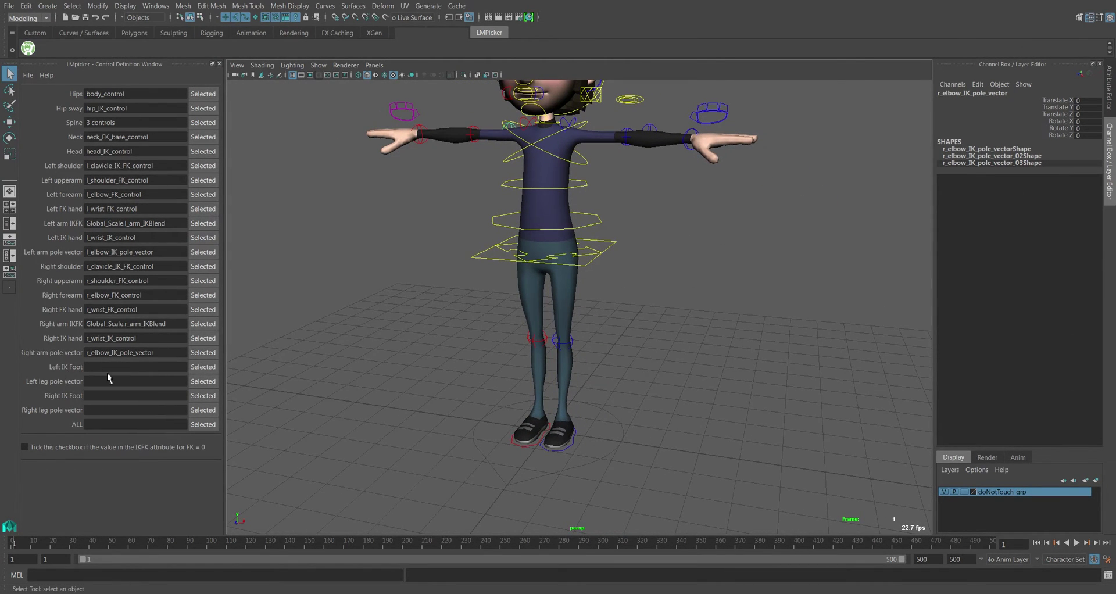
click(571, 444)
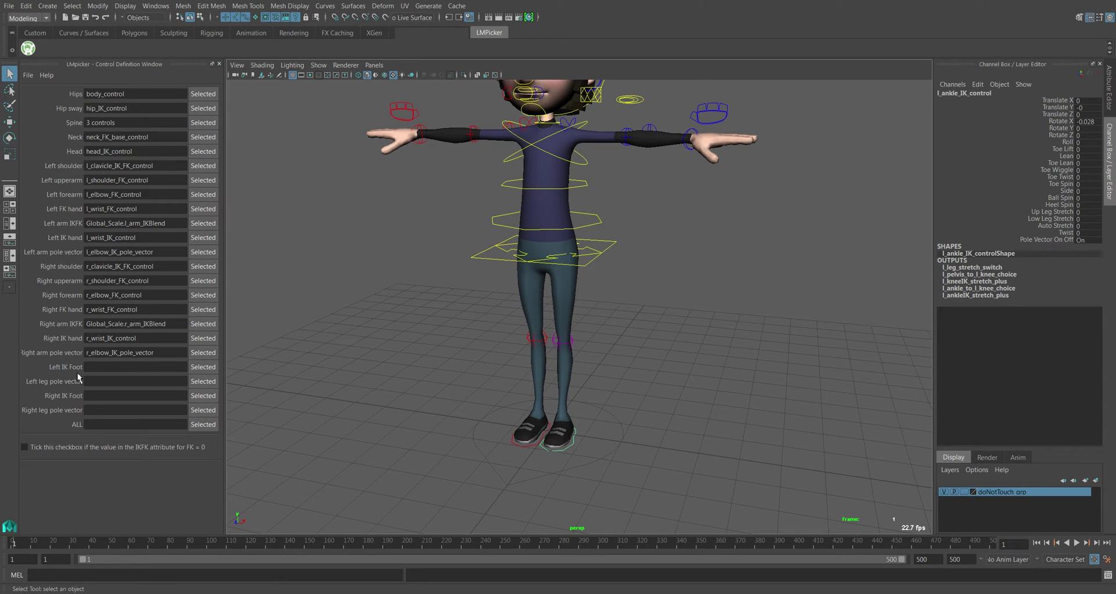
click(203, 366)
click(567, 344)
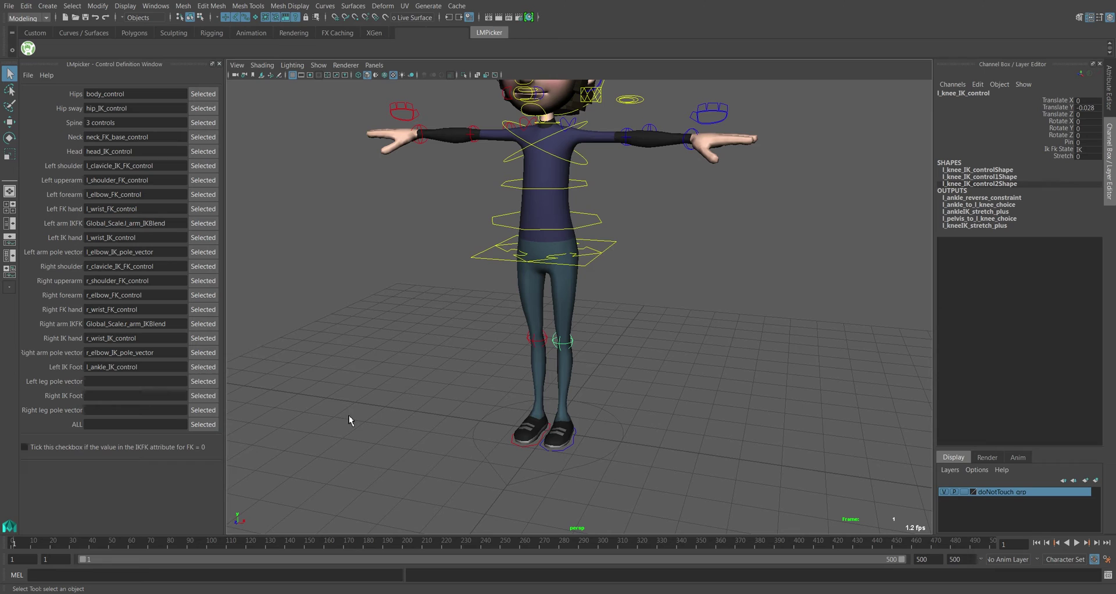
click(203, 382)
Test the left knee's pole vector by moving l_knee_IK_control away from the leg, undo the moves and clear the selection.
key(w)
middle_drag(585, 317, 553, 369)
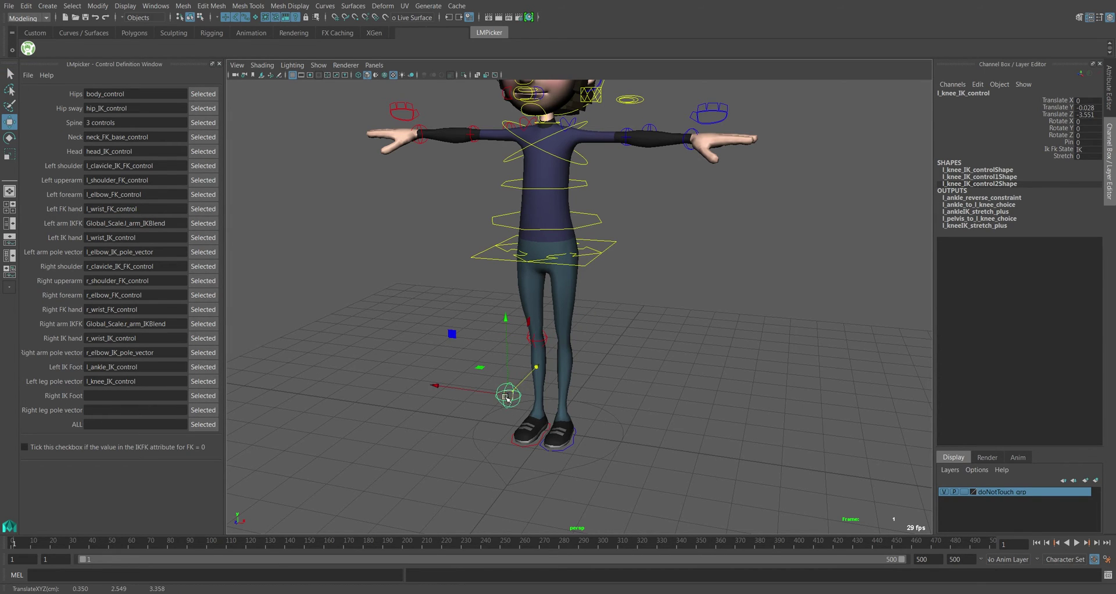
drag(510, 395, 465, 372)
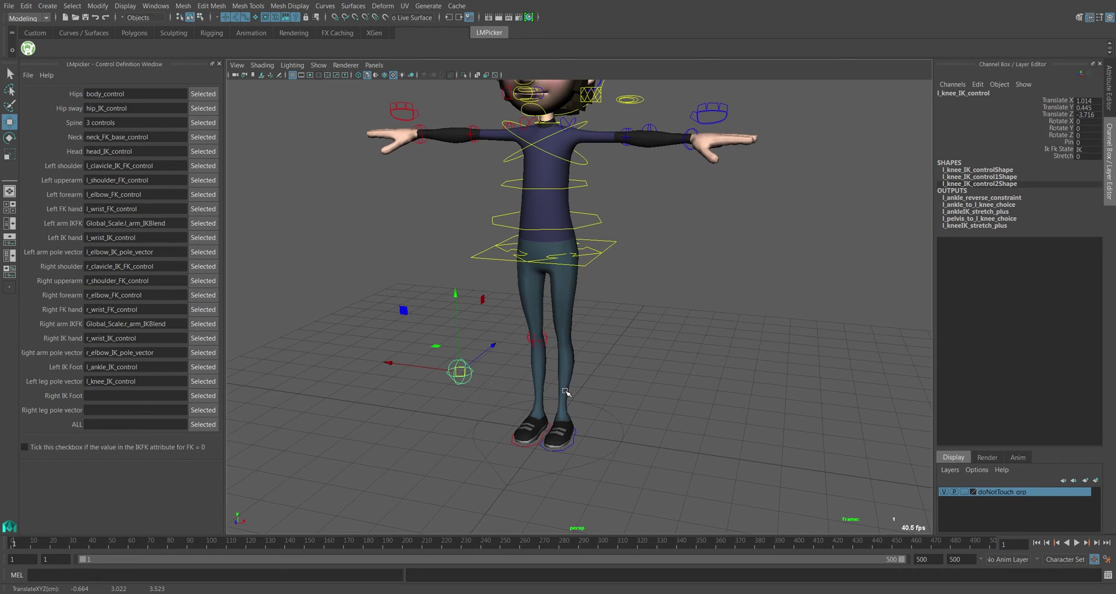
key(ctrl+z)
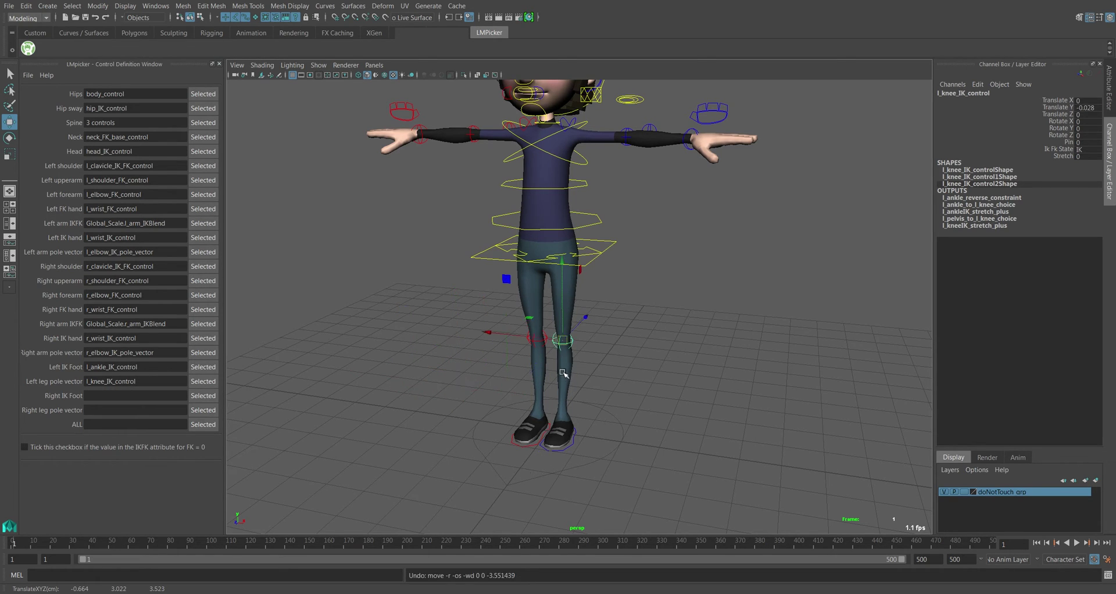
click(621, 357)
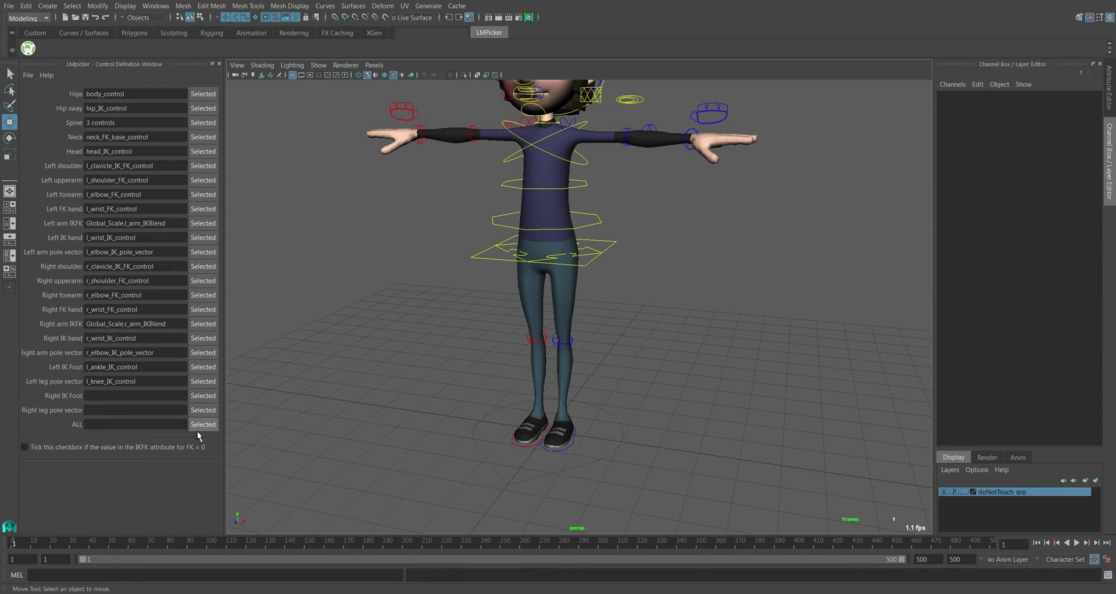
Assign r_ankle_IK_control, the curve around the right foot, as the Right IK Foot and r_knee_IK_control as the Right leg pole vector.
click(517, 437)
click(194, 397)
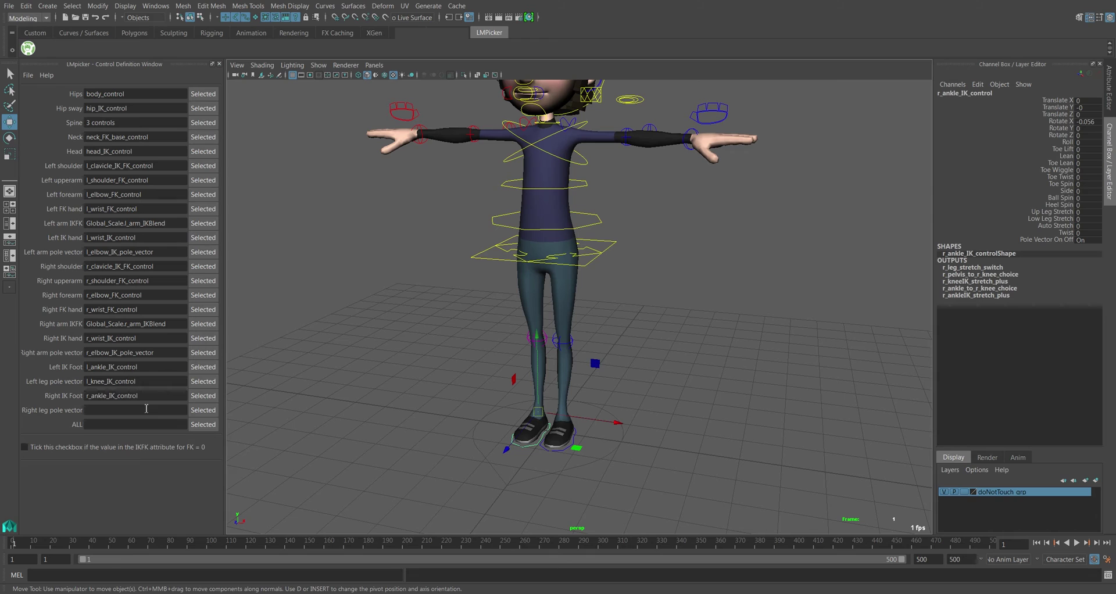
click(531, 342)
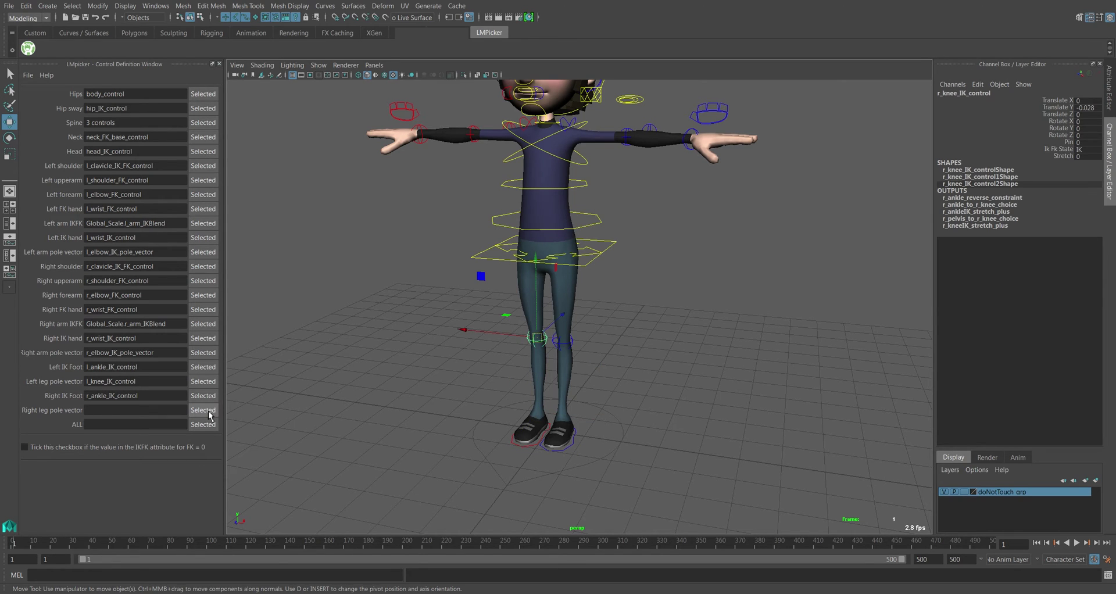
click(202, 410)
click(333, 351)
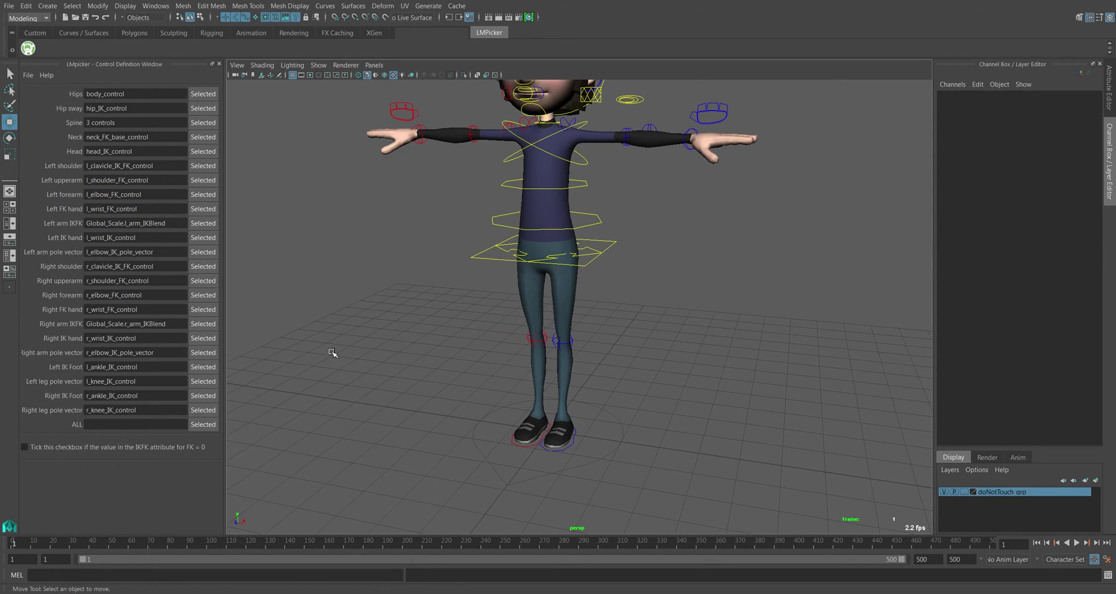
Select the Global_Scale control around the feet to review its channel attributes, and clear the selection.
key(a)
mouse_move(644, 318)
alt+mouse_down()
mouse_move(639, 306)
mouse_move(651, 312)
alt+mouse_up()
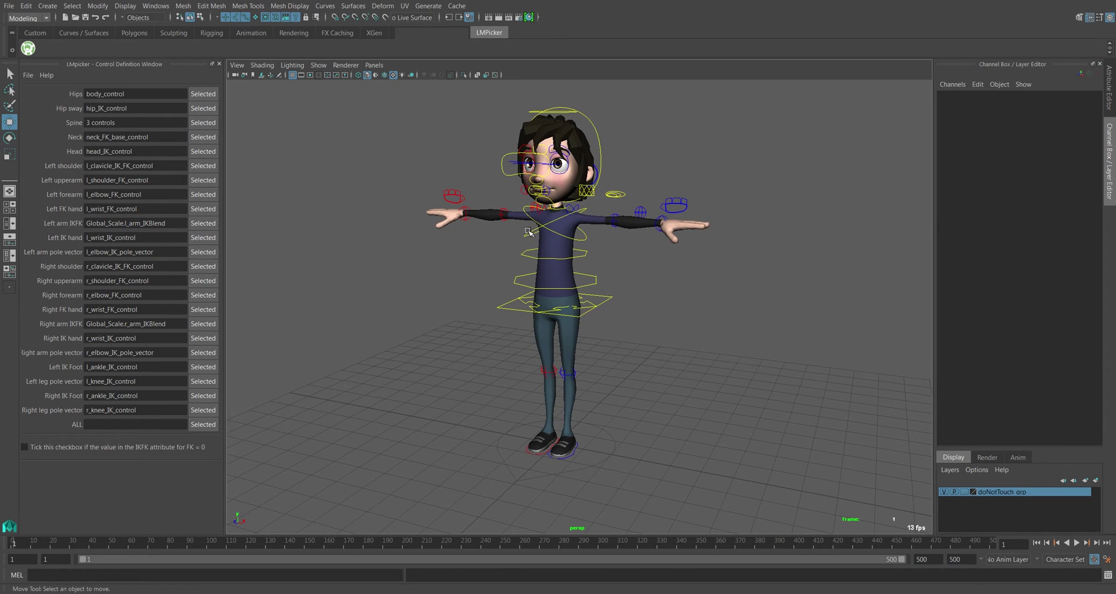
alt+drag(528, 230, 531, 249)
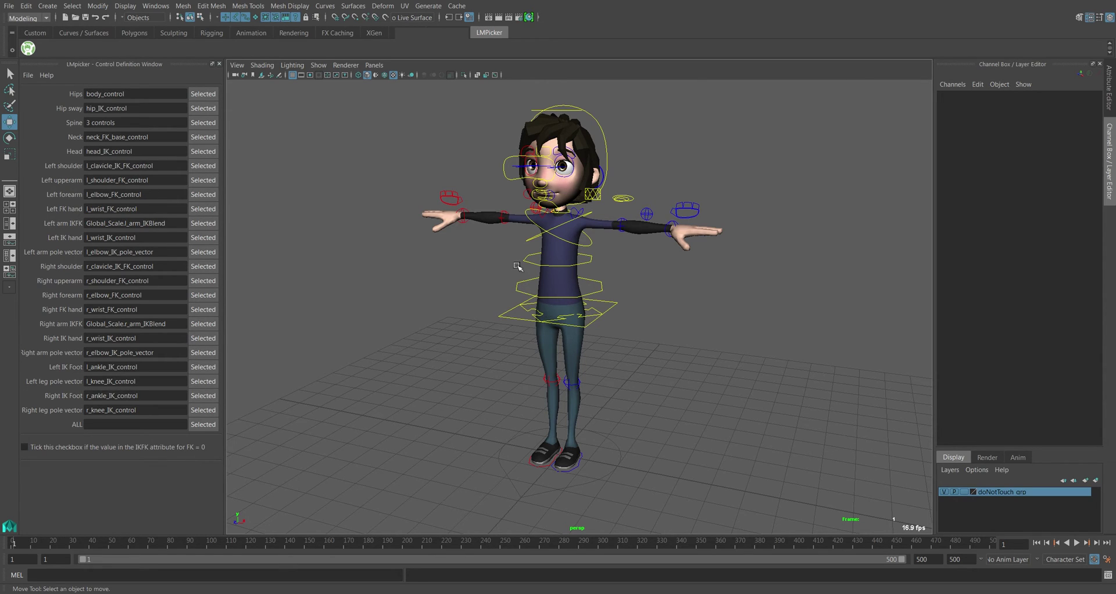
click(617, 455)
scroll(1053, 326, down, 1)
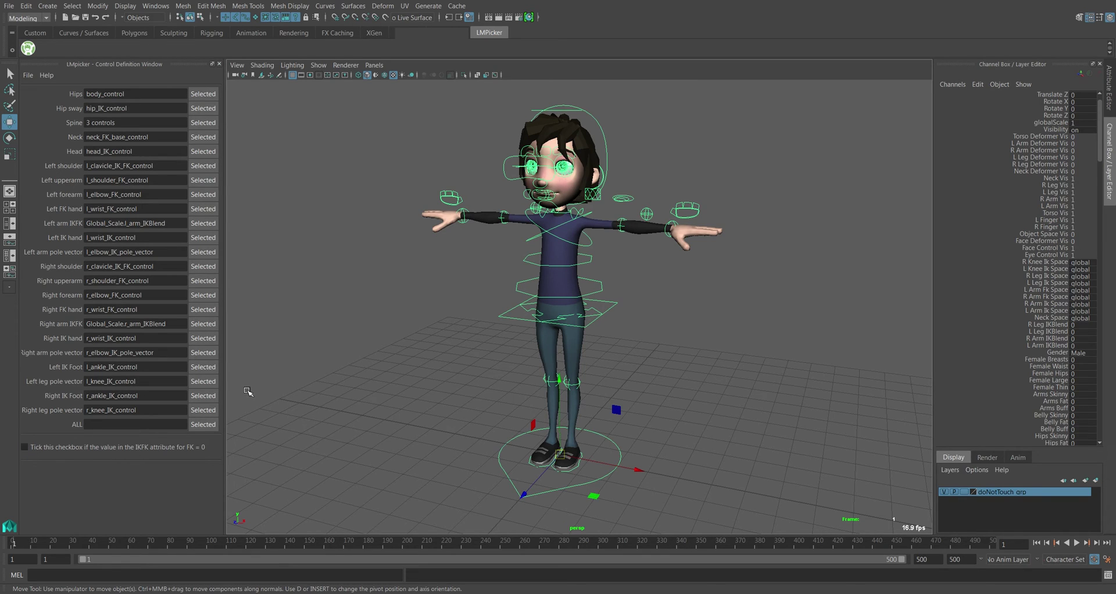
click(734, 291)
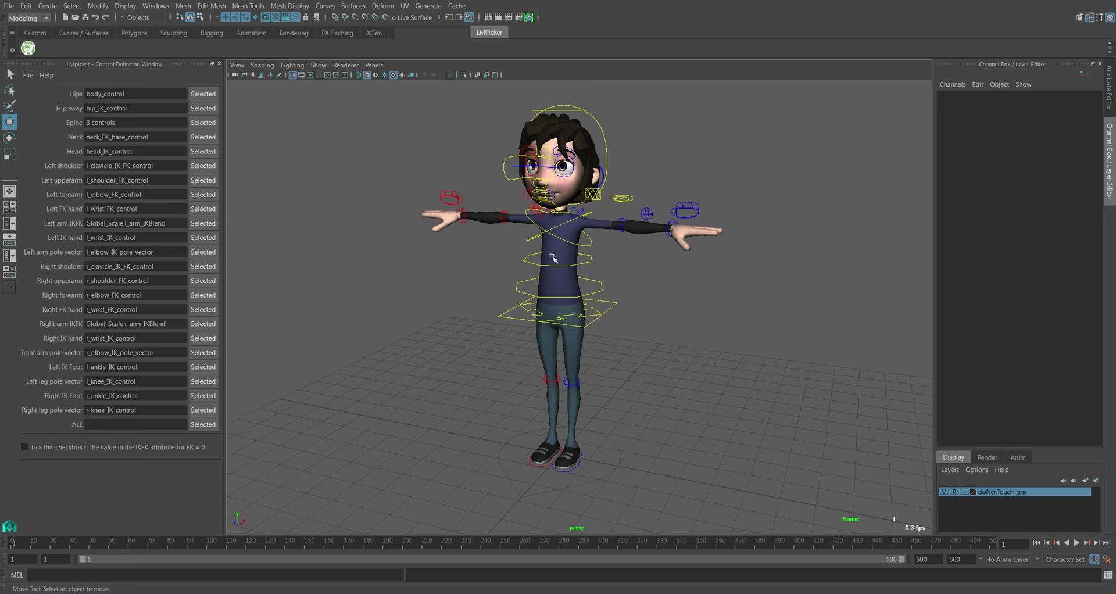
Select all the visible rig controls around the character, assign them to the ALL slot and clear the selection.
alt+drag(552, 257, 548, 232)
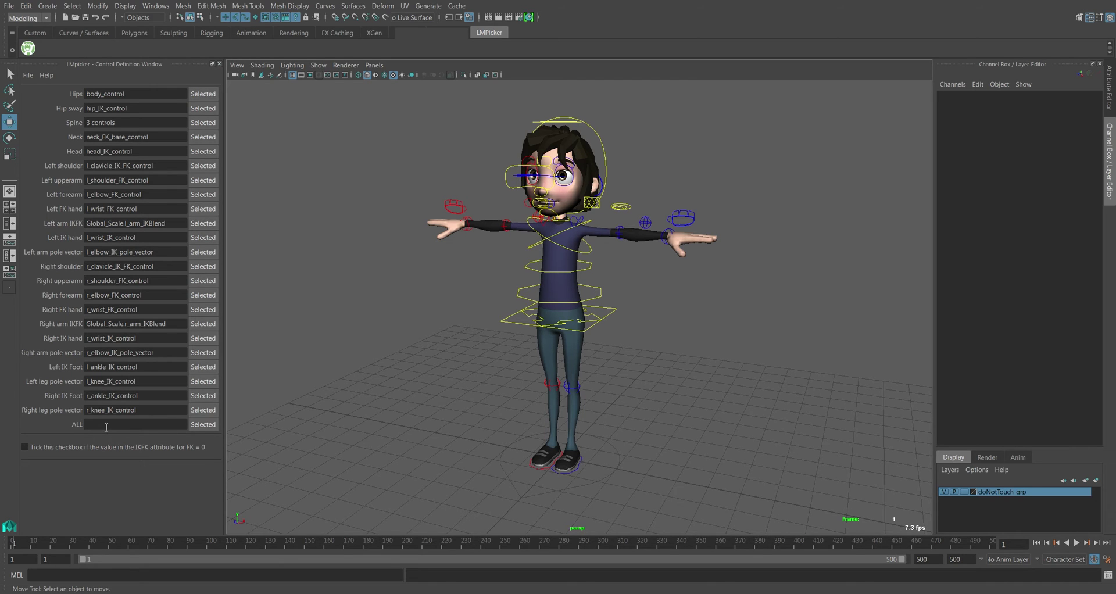
alt+drag(564, 220, 582, 211)
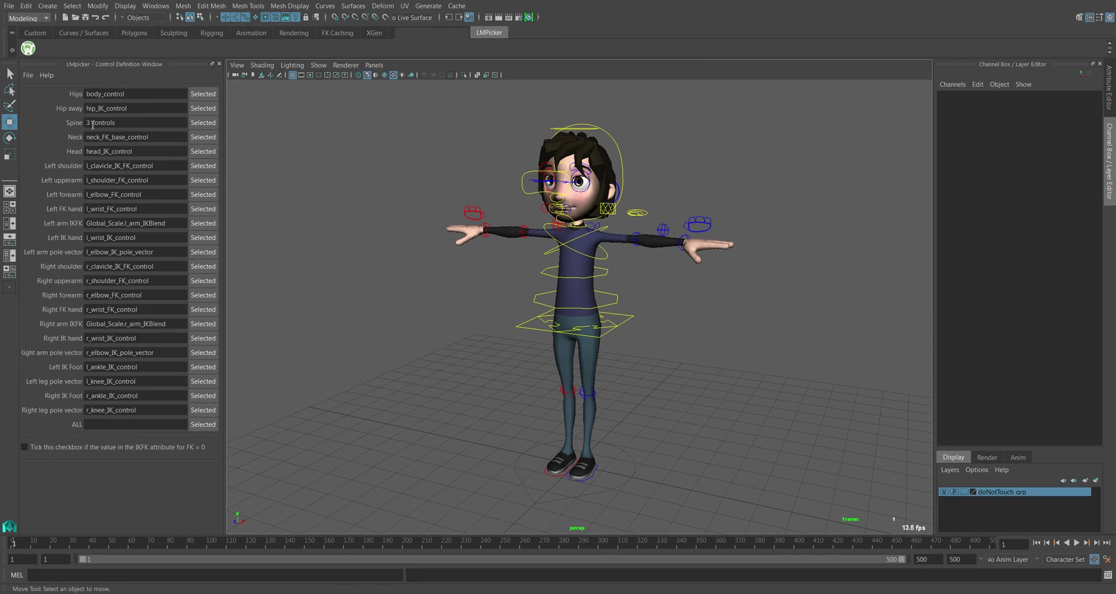
drag(428, 110, 764, 510)
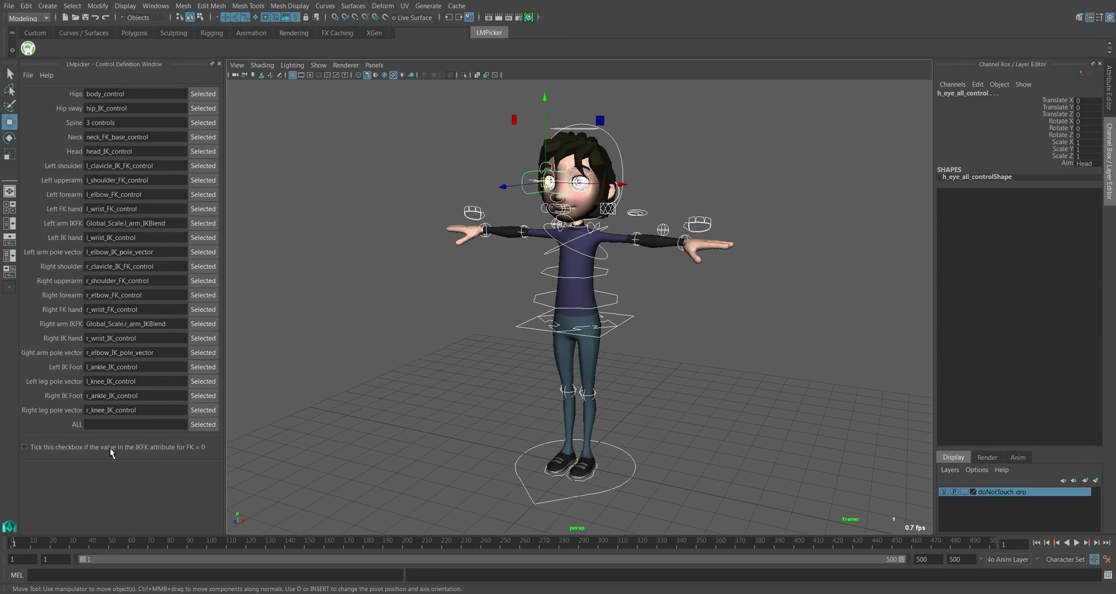
click(203, 424)
click(481, 375)
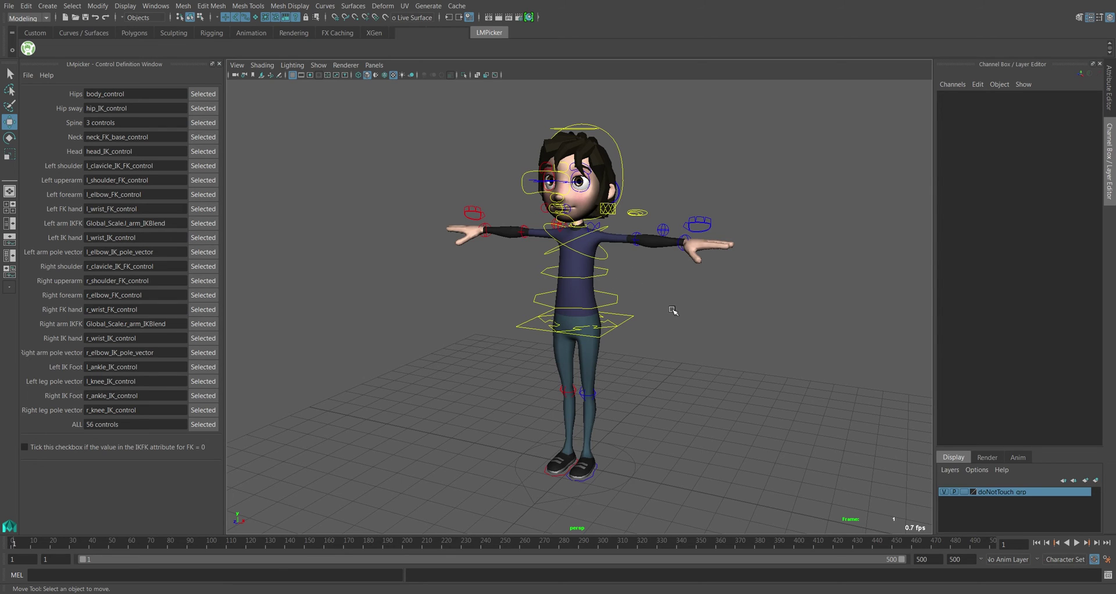
Select all the visible rig controls and put them in a new display layer named Controls.
alt+middle_drag(673, 311, 643, 294)
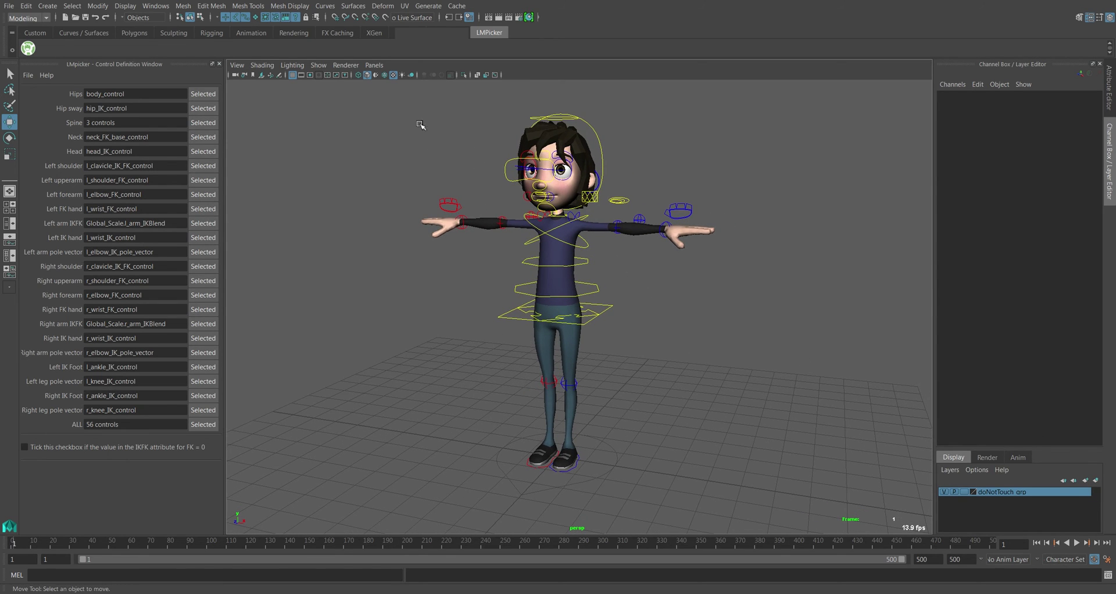
drag(409, 110, 710, 492)
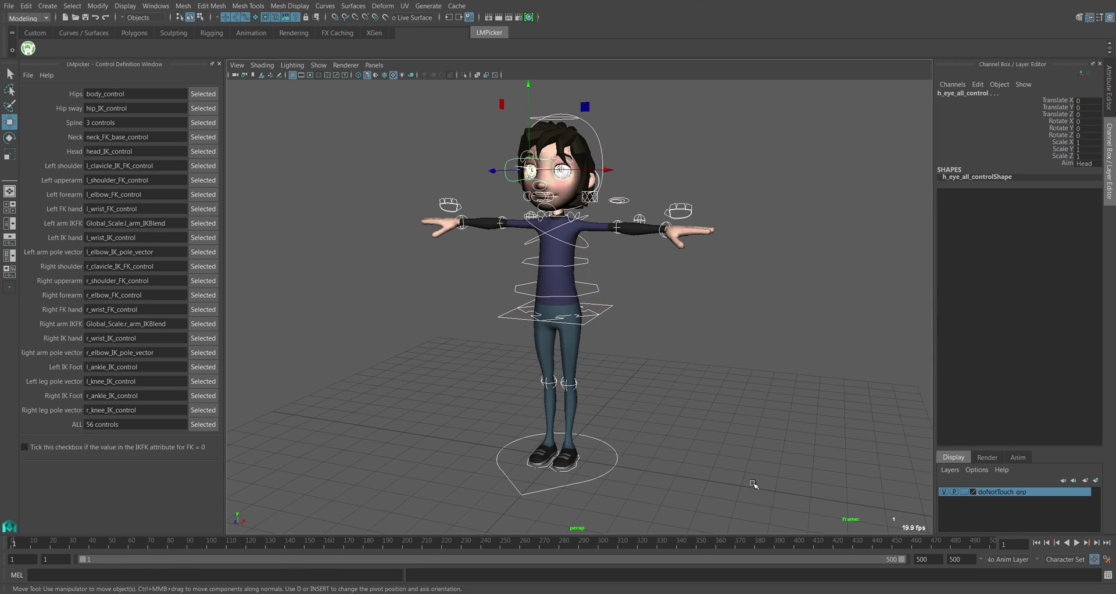
click(1096, 481)
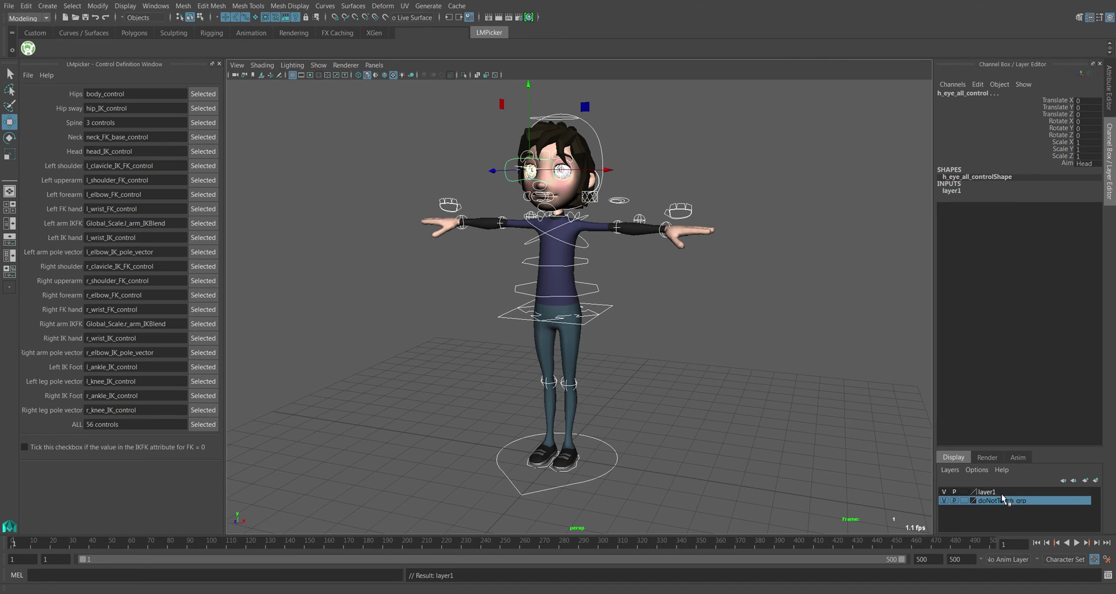
double_click(986, 492)
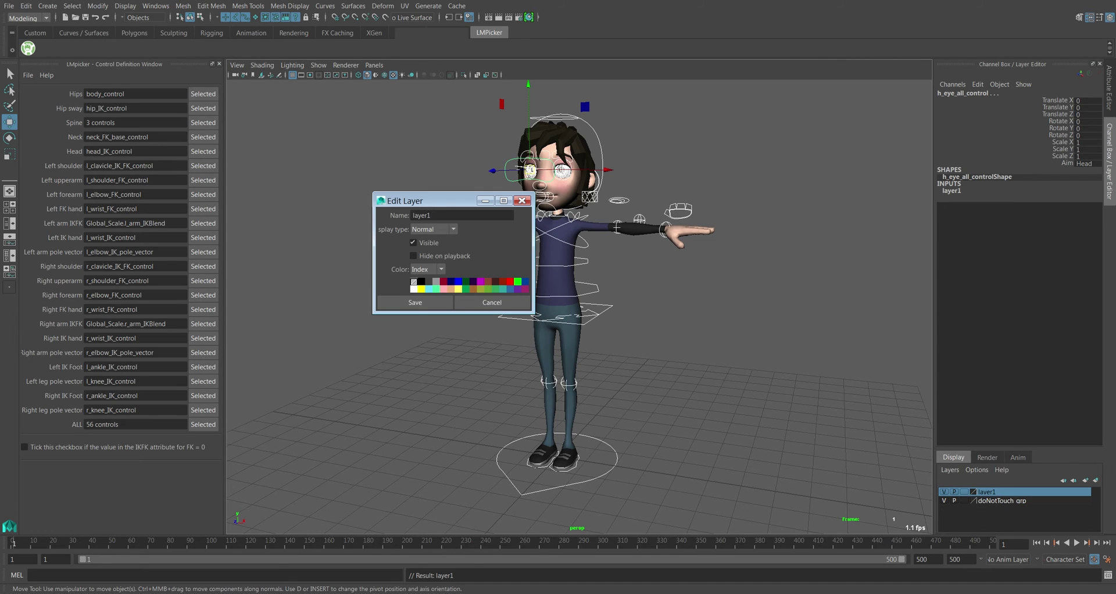
text(Controls)
click(445, 303)
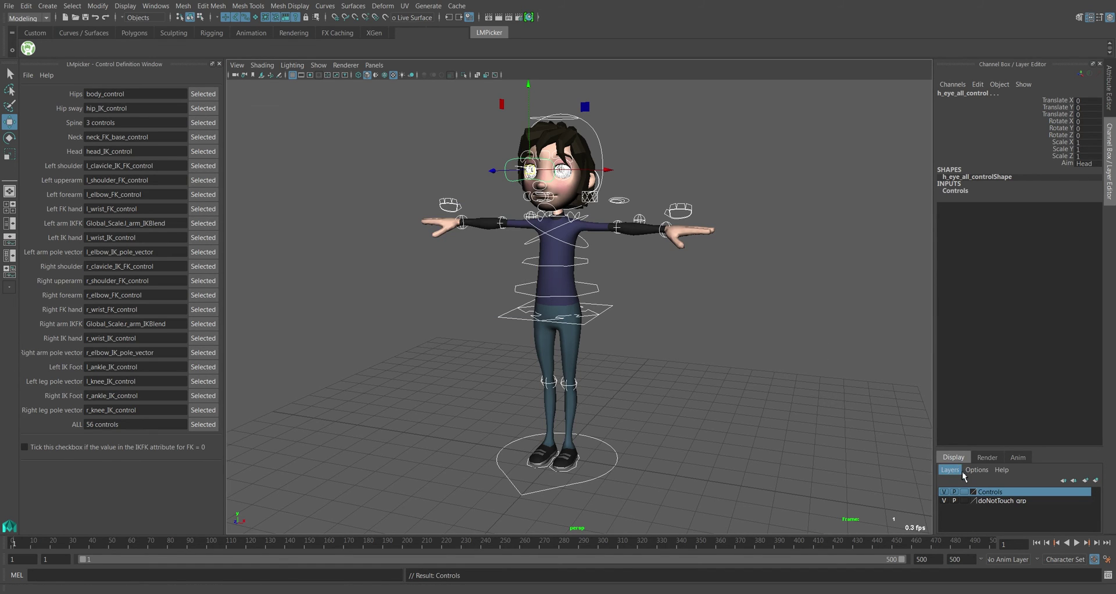
Set R Arm IKBlend and L Arm IKBlend on the Global_Scale control to 1 and clear the selection.
click(605, 472)
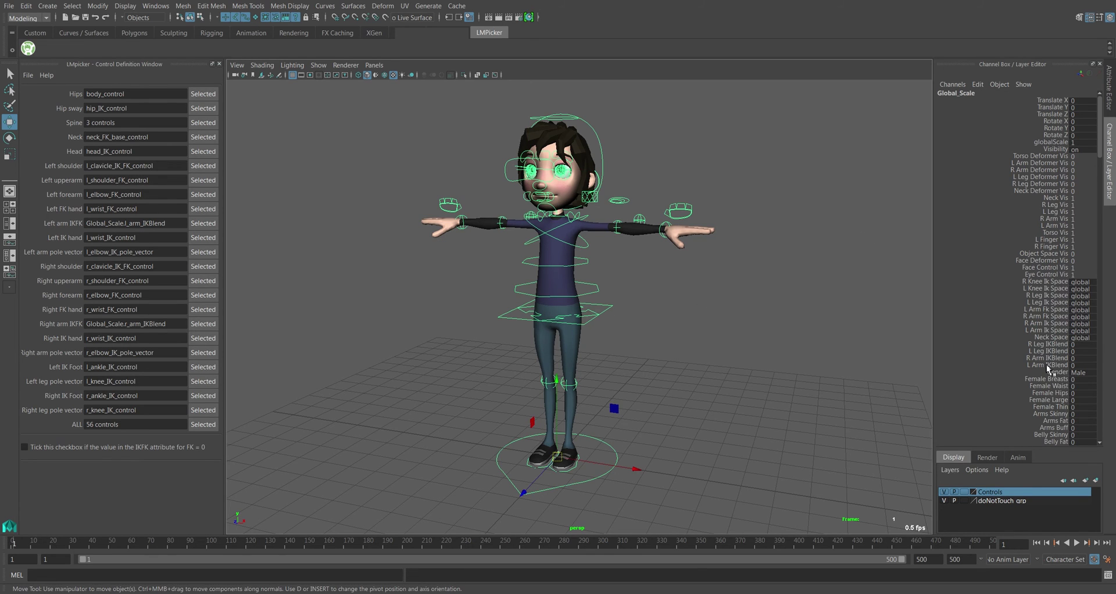
drag(1058, 356, 1059, 365)
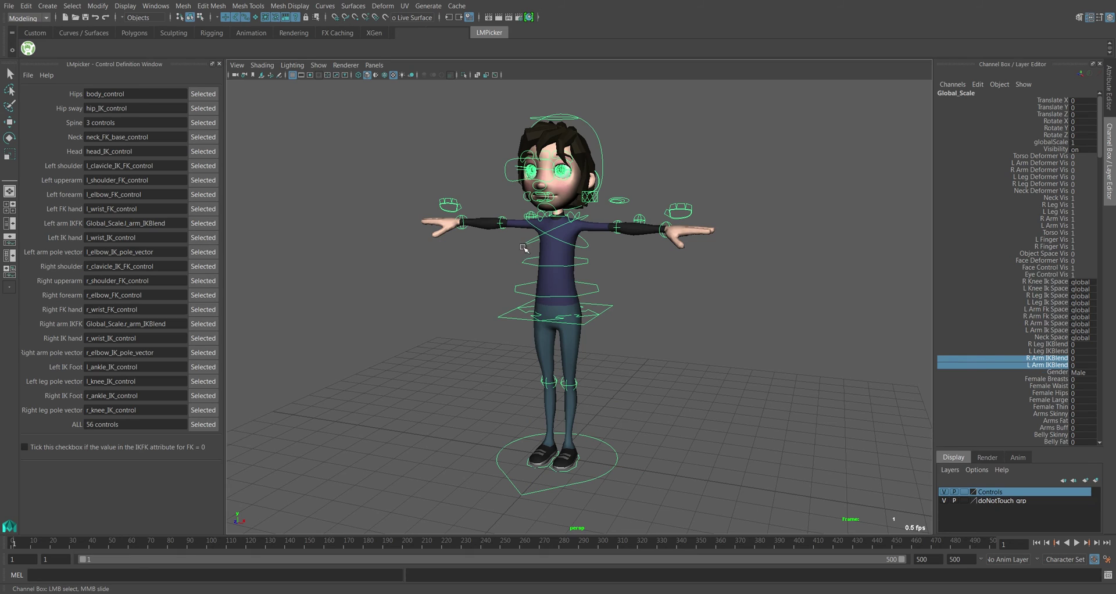
middle_drag(635, 274, 662, 273)
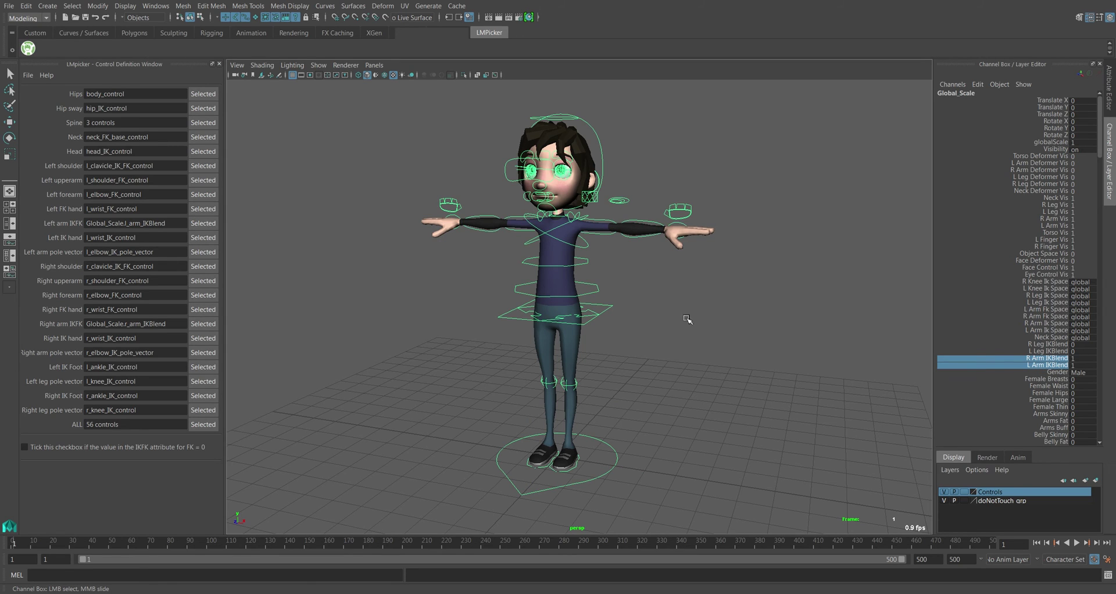
click(770, 358)
Select all the rig controls shown with the arms at IKBlend 1, add them to the Controls layer and clear the selection.
drag(411, 107, 730, 531)
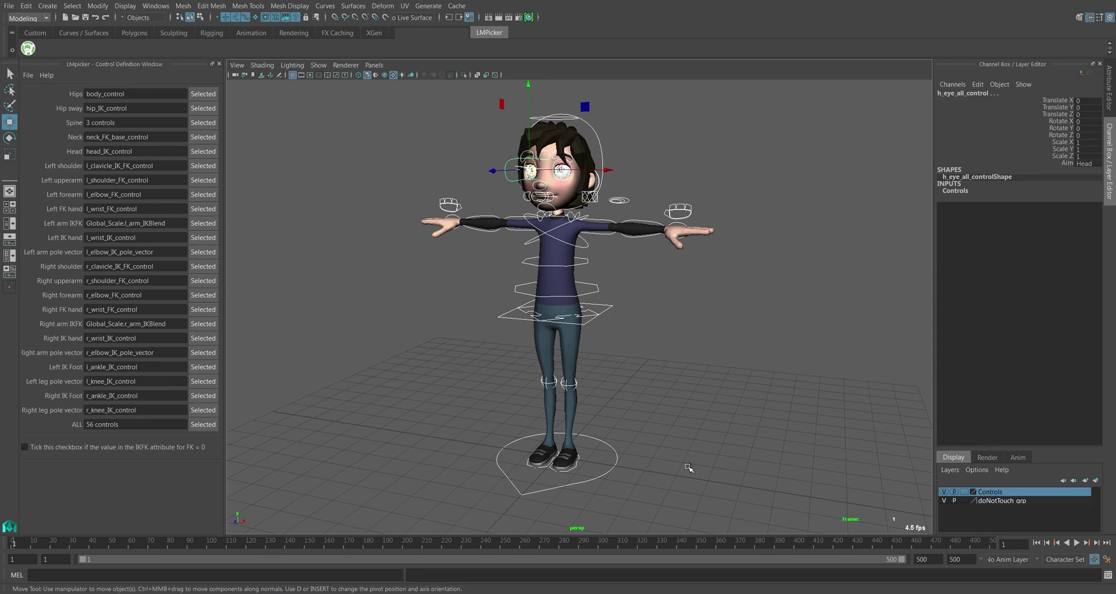
right_click(995, 494)
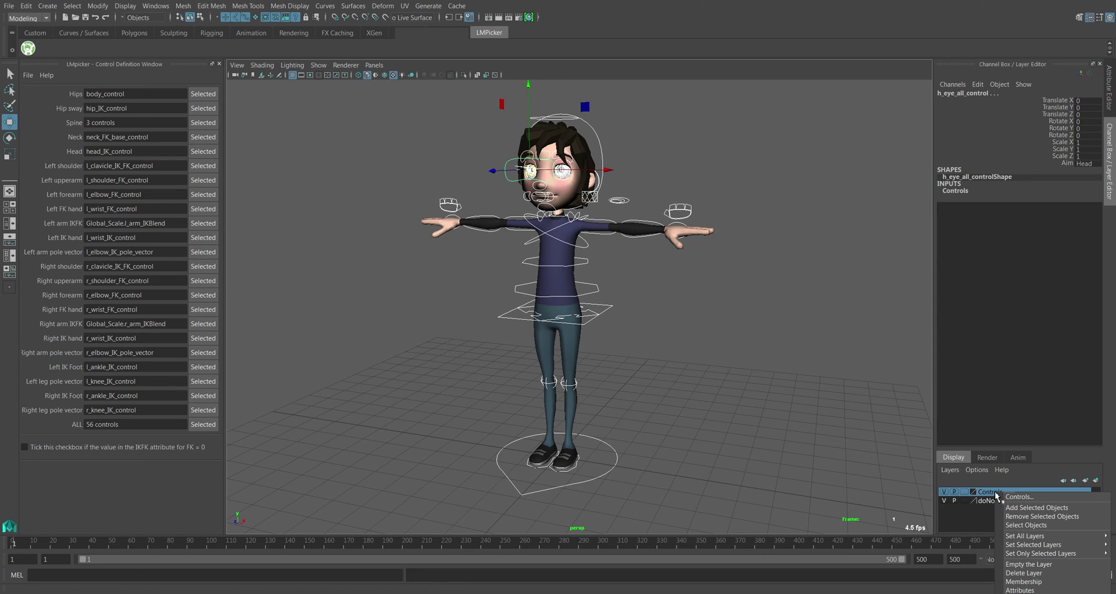
click(1025, 508)
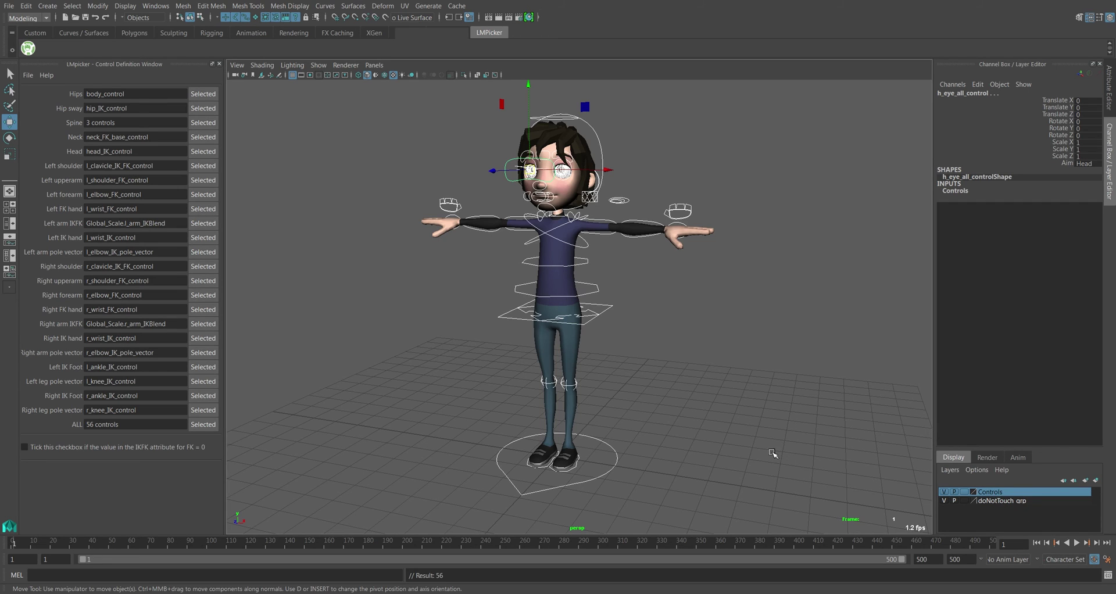
click(623, 312)
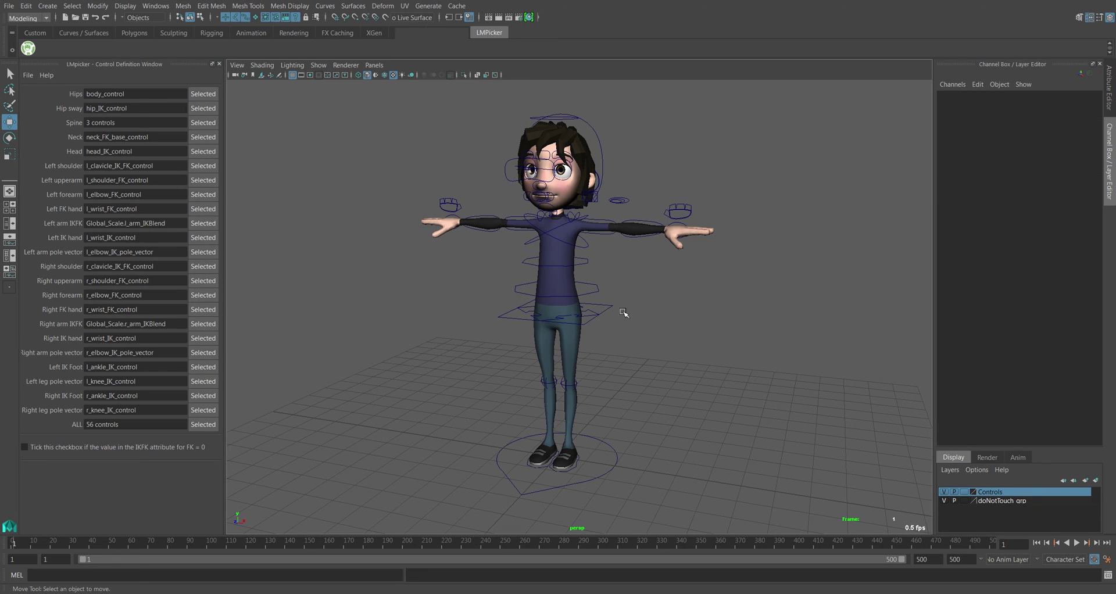
Select all the objects in the Controls layer, assign them to the ALL slot and clear the selection.
right_click(995, 493)
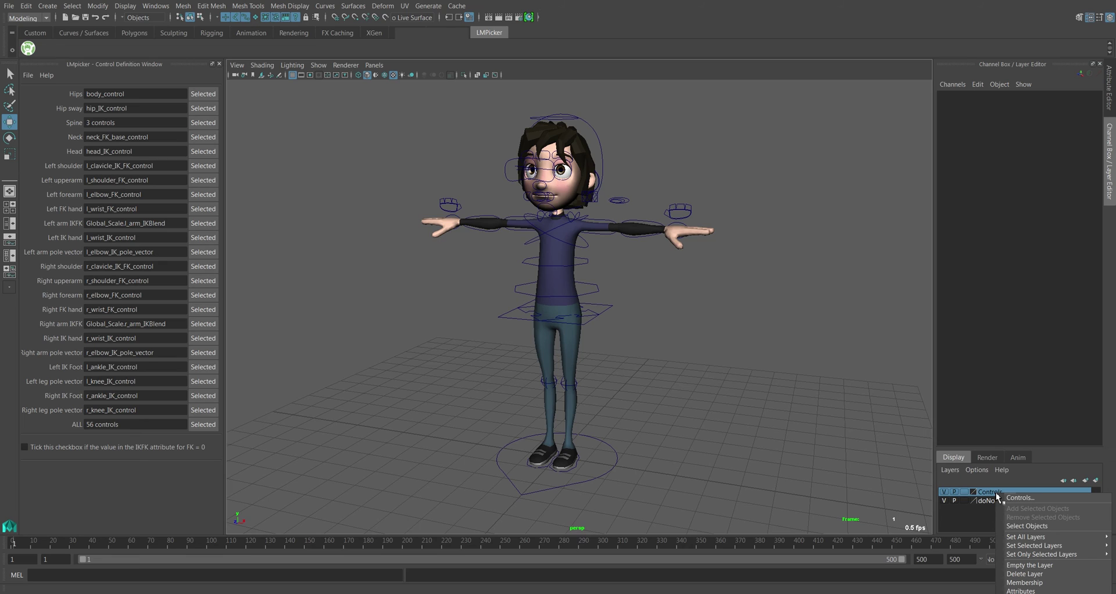
click(1034, 529)
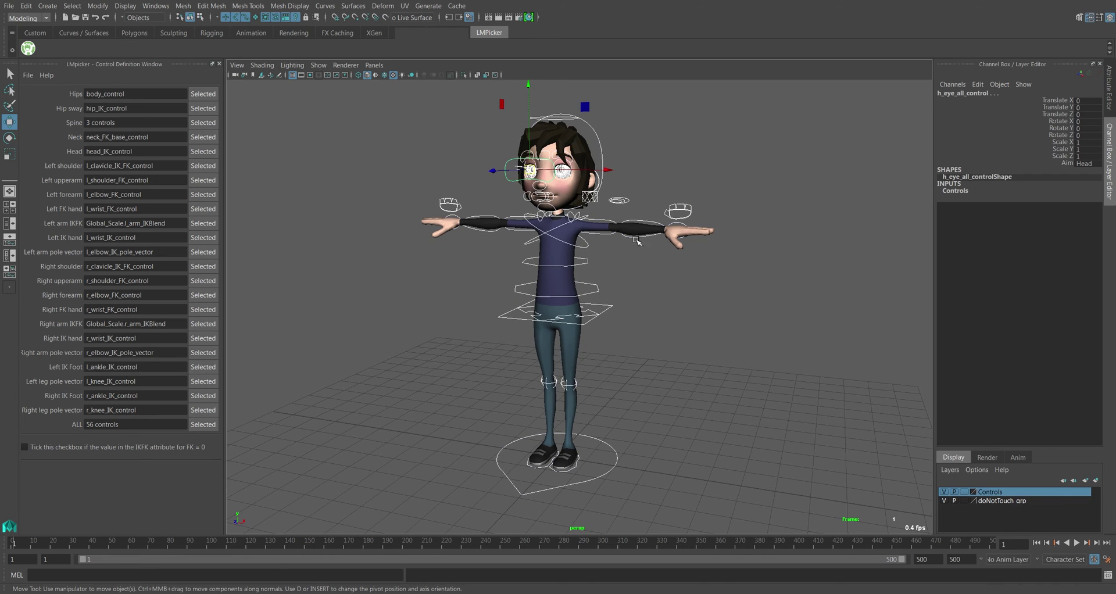
click(205, 426)
click(344, 340)
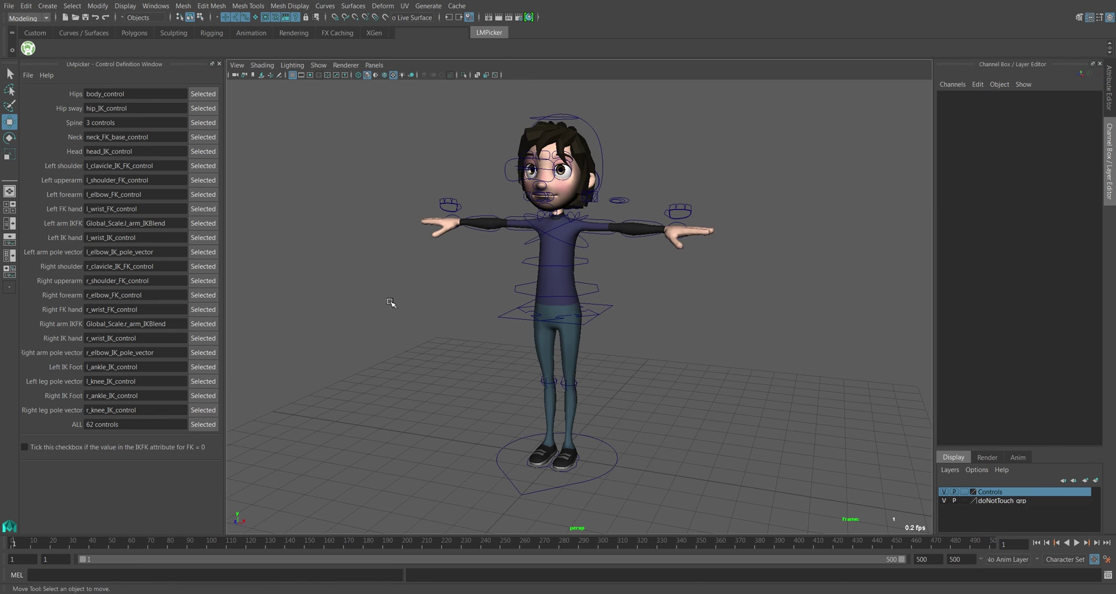
Save the LMpicker control definitions to the Desktop as a .txt file named ElvenRig_LMpicker.
alt+right_drag(516, 373, 476, 337)
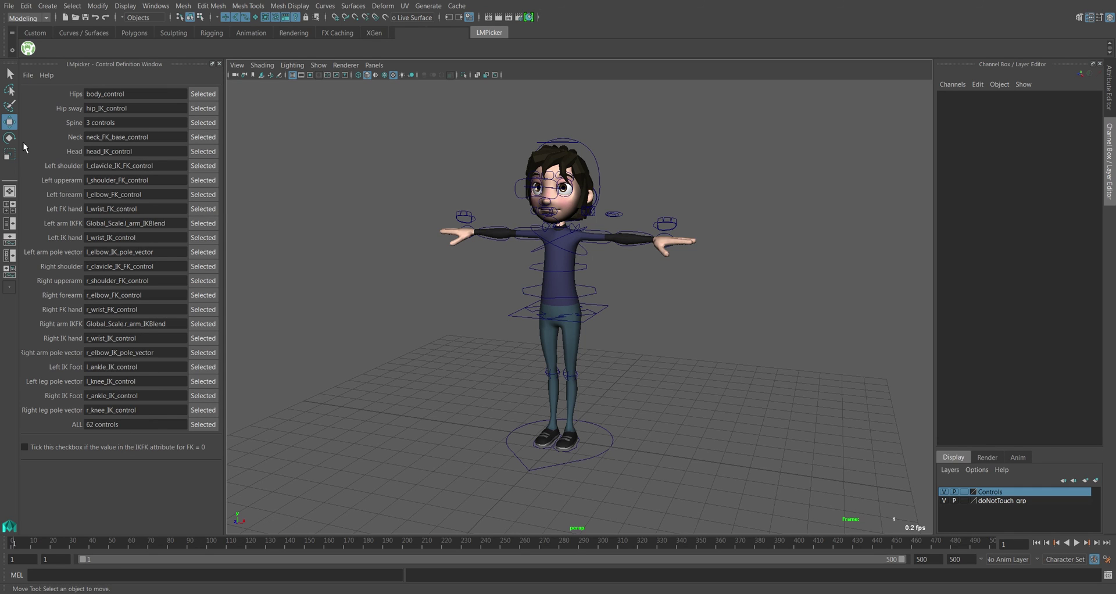
click(28, 76)
click(38, 102)
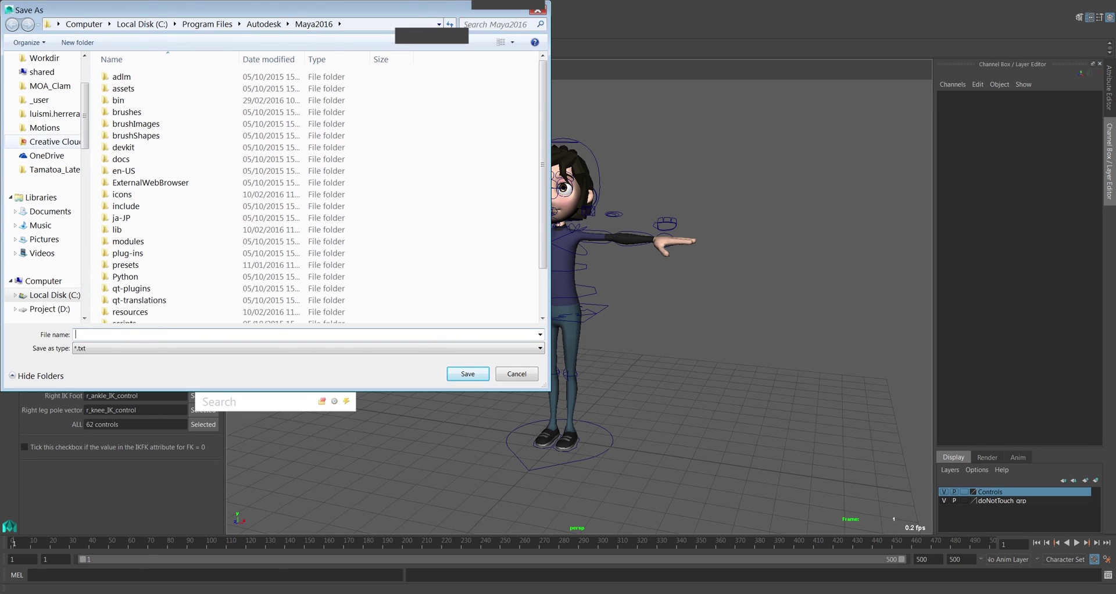
scroll(49, 89, up, 2)
click(44, 75)
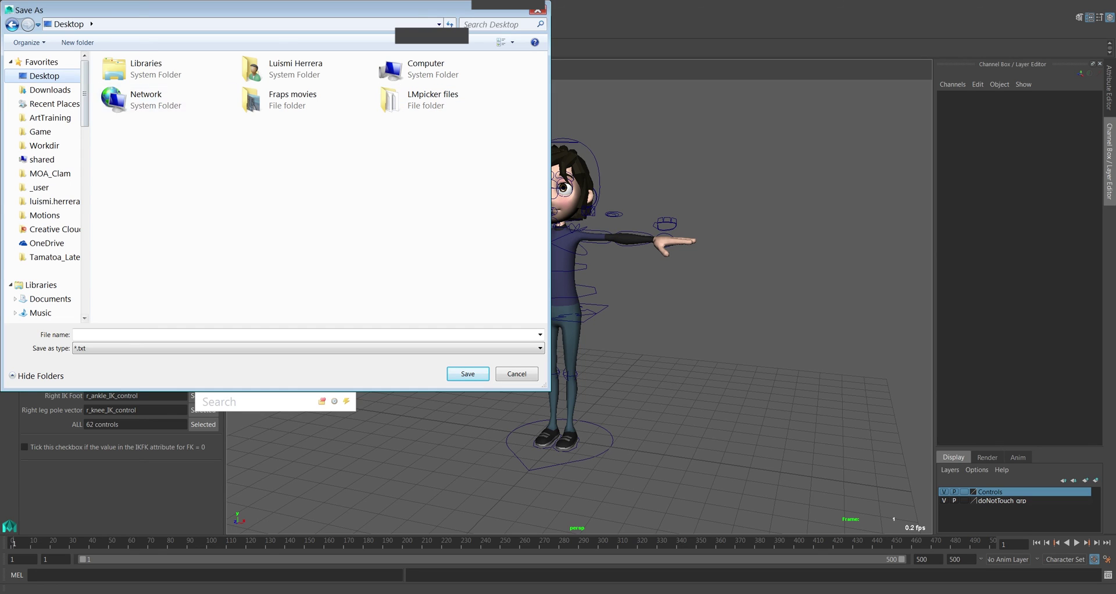
click(79, 334)
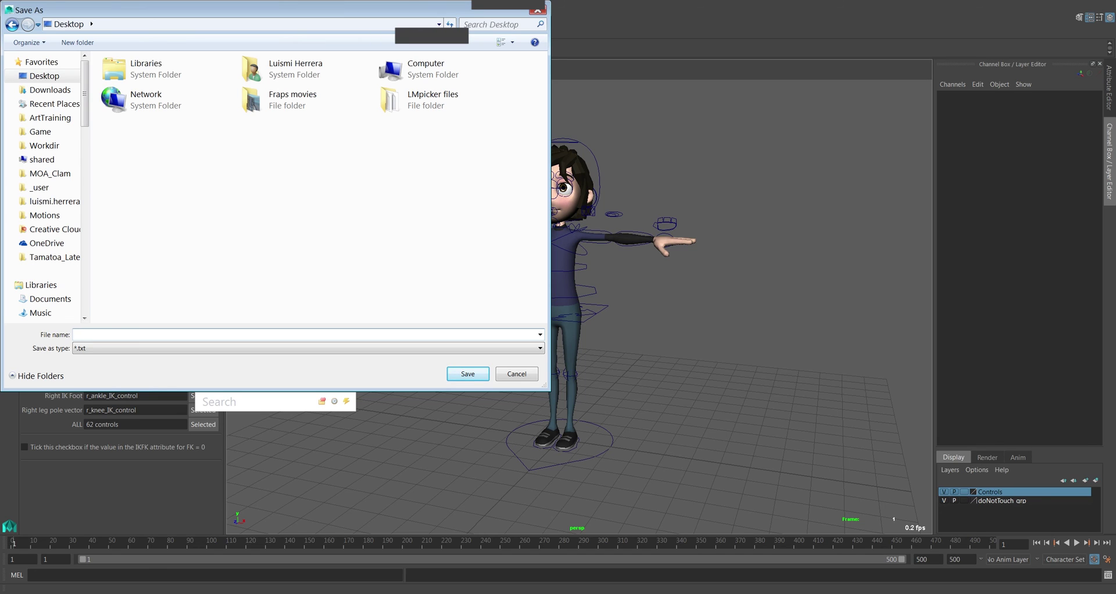
text(E)
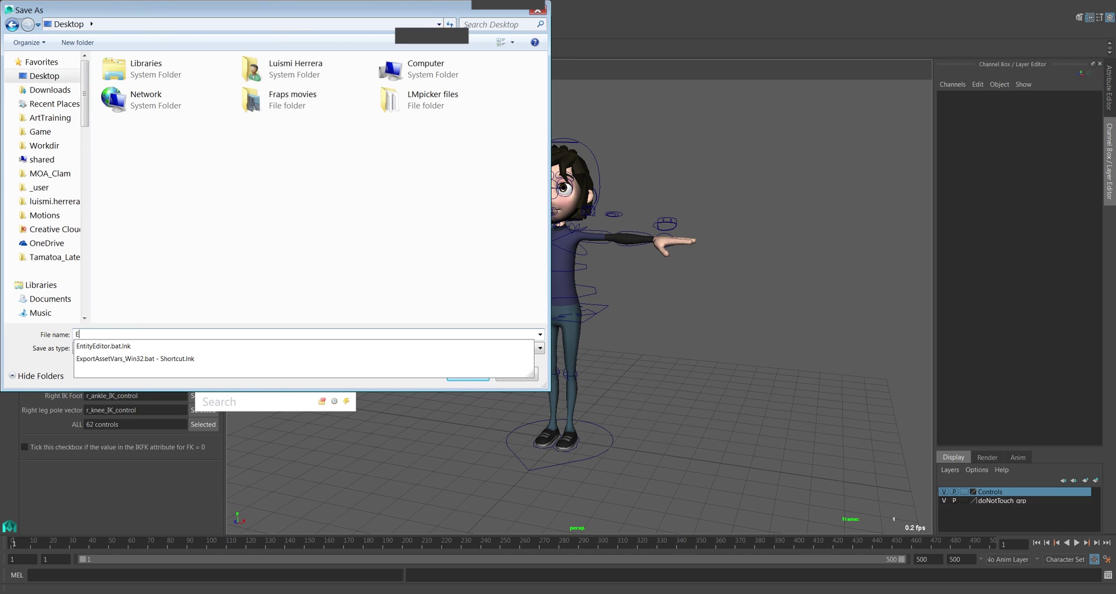
text(lven)
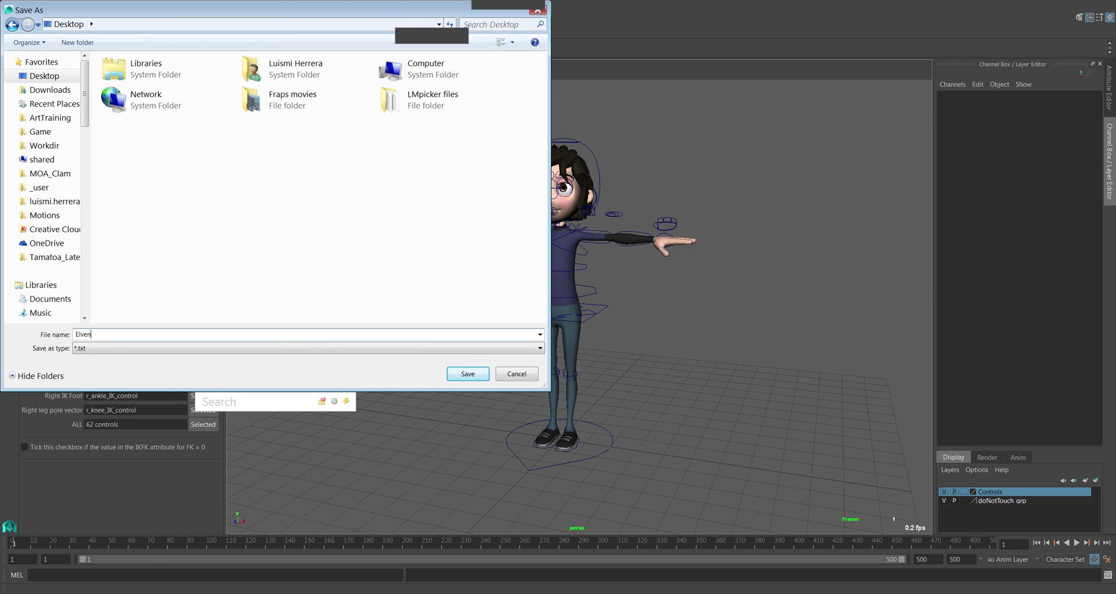
text(Rig_LMpicker)
key(Return)
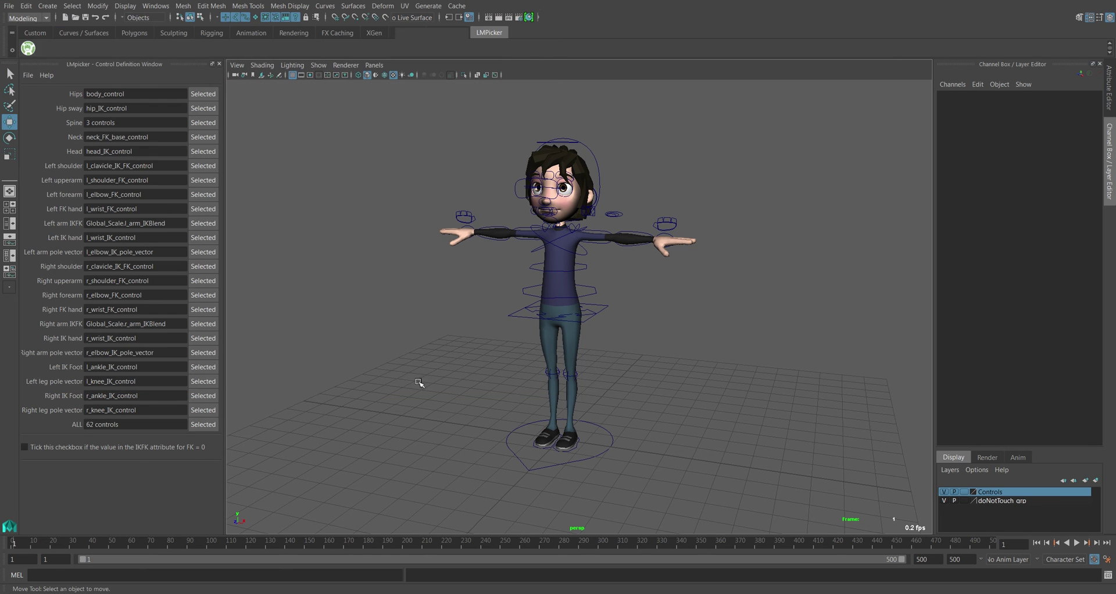